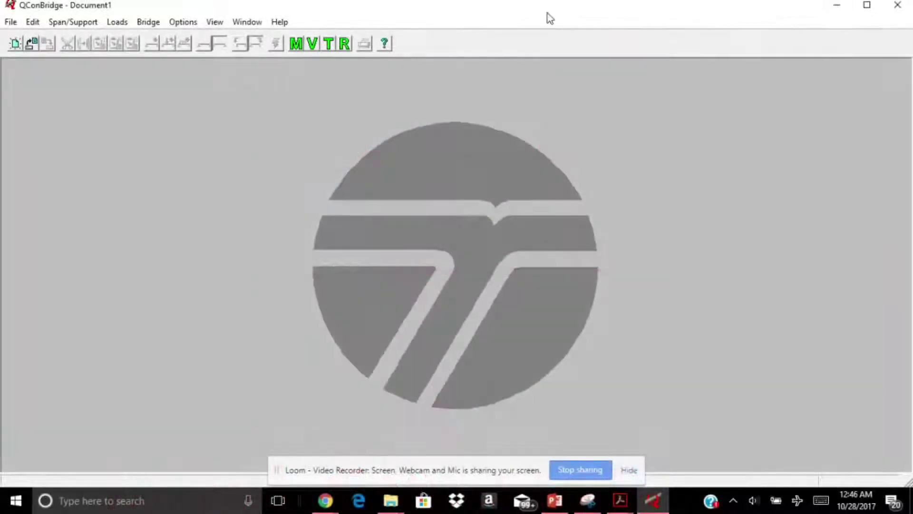
# - Start a new bridge model with two continuously supported spans in SI units
pyautogui.click(10, 22)
pyautogui.click(28, 38)
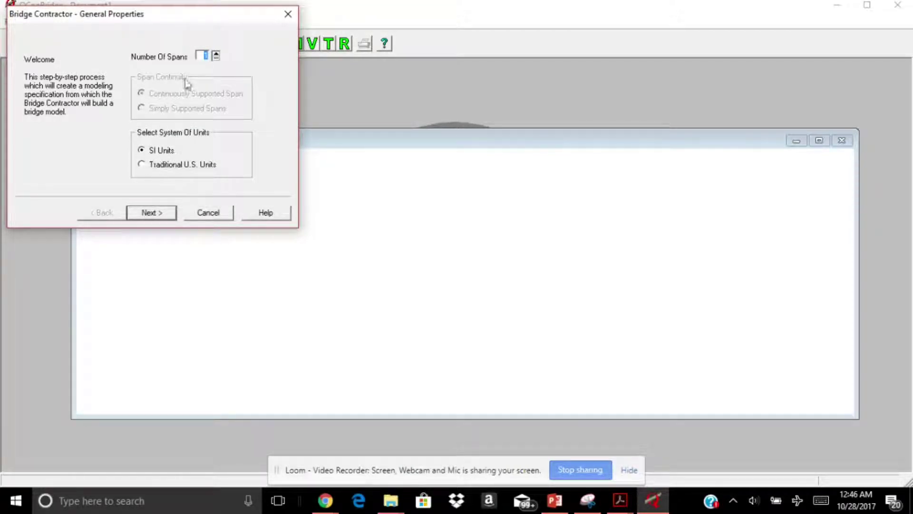
pyautogui.click(216, 54)
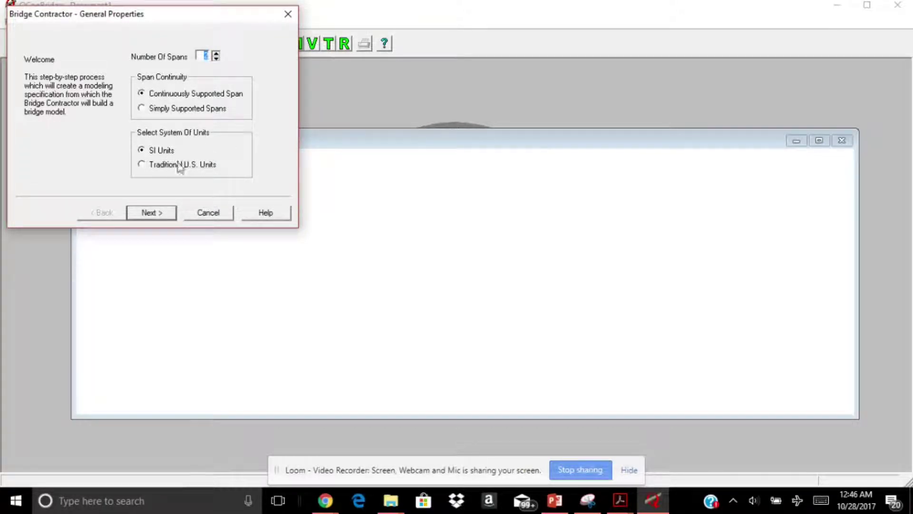
pyautogui.click(162, 215)
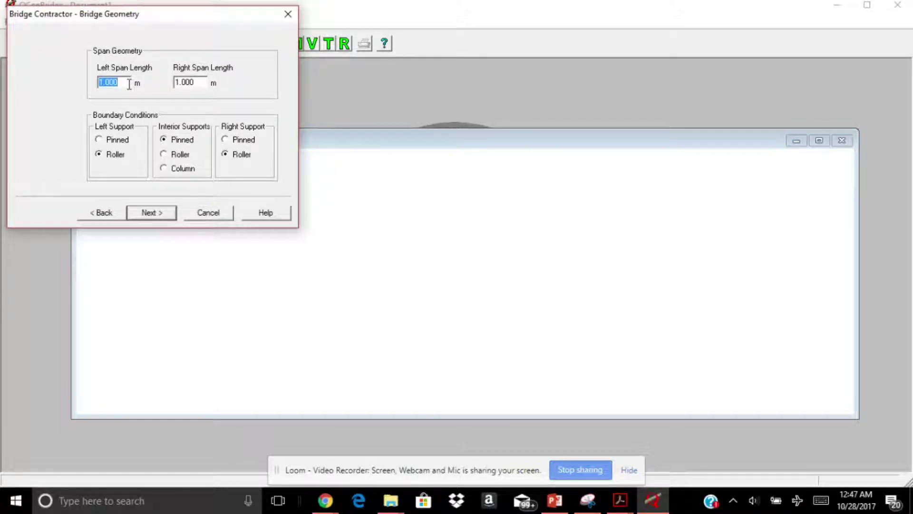
# - Set the left span length to 20 m, the right span length to 30 m, and the interior support to roller
pyautogui.write('20')
pyautogui.doubleClick(192, 82)
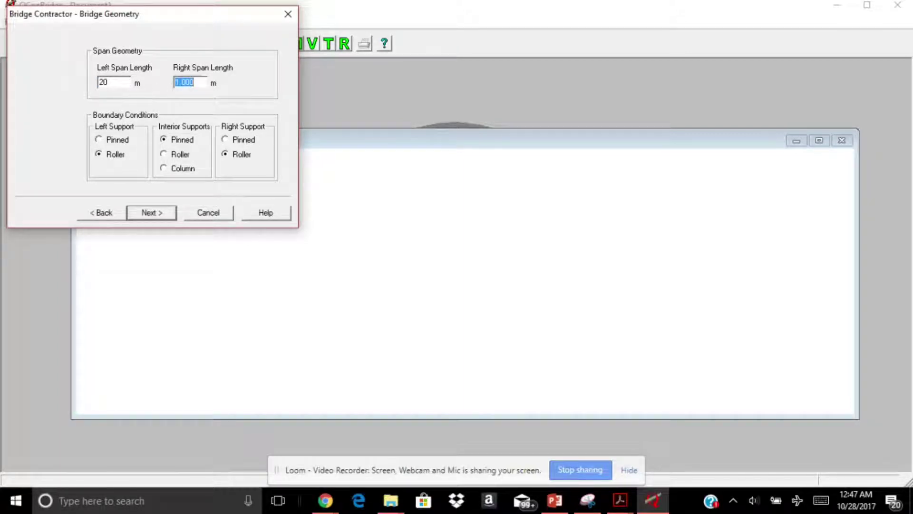
pyautogui.write('30')
pyautogui.click(176, 154)
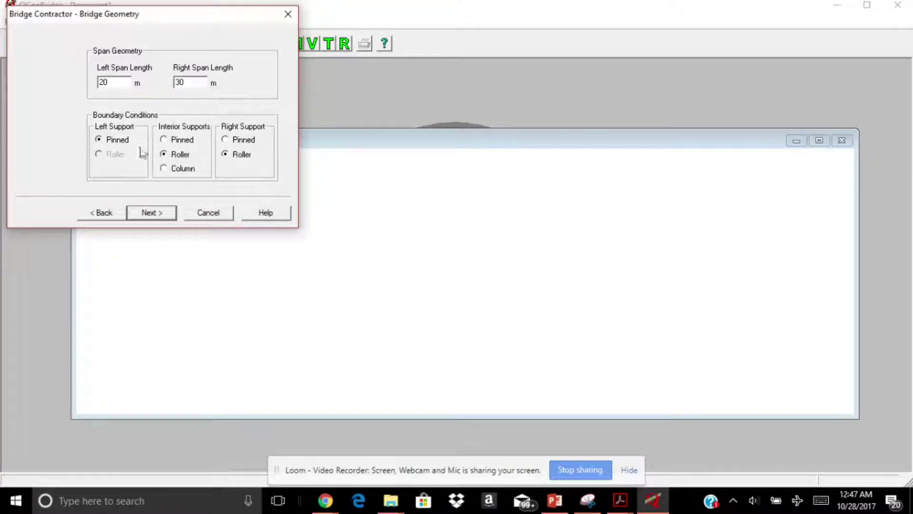
pyautogui.click(151, 213)
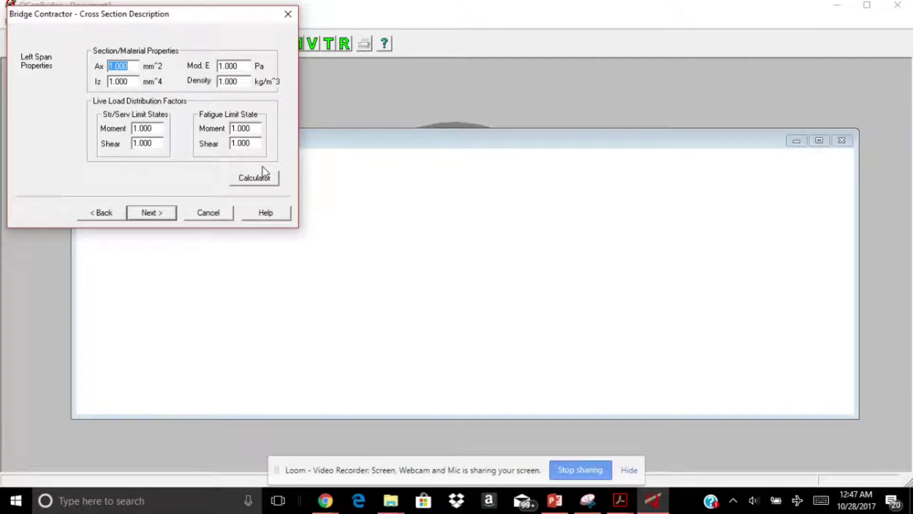
# - Keep the default section properties and live load distribution factors for both spans, and build the bridge
pyautogui.click(151, 213)
pyautogui.click(167, 213)
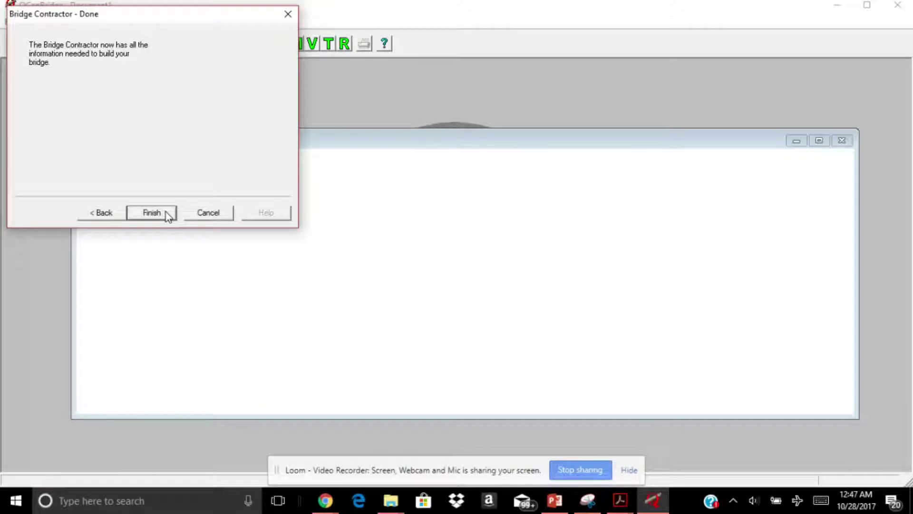
pyautogui.click(166, 213)
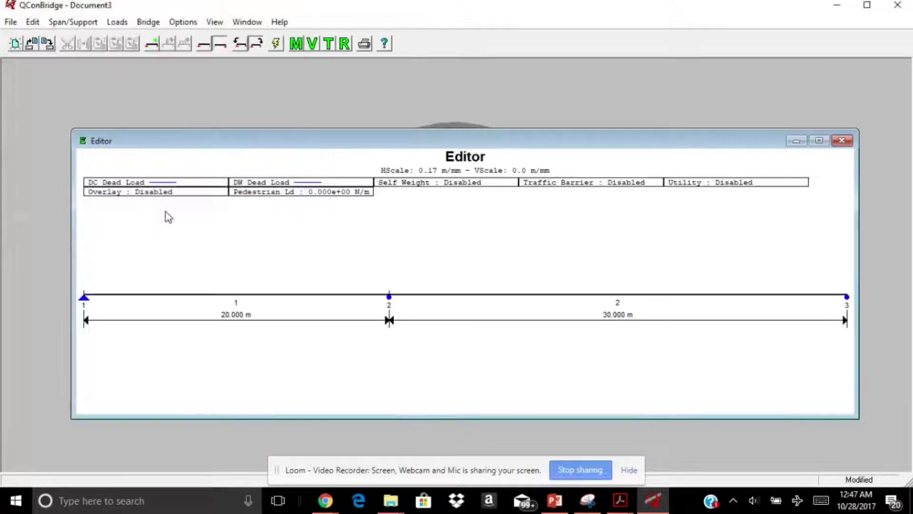
# - Try adding a 5 N/m uniform load to the first span, starting at 0 and ending at 1 m
pyautogui.click(190, 296)
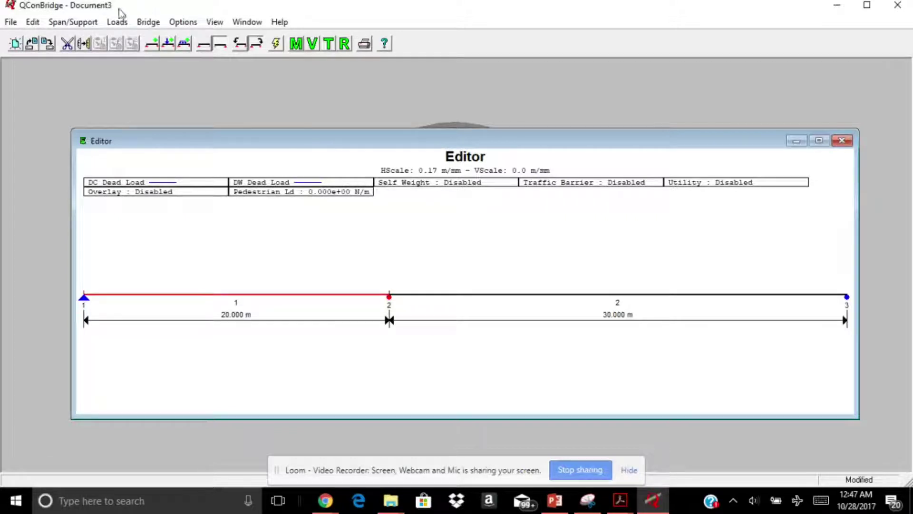
pyautogui.click(117, 21)
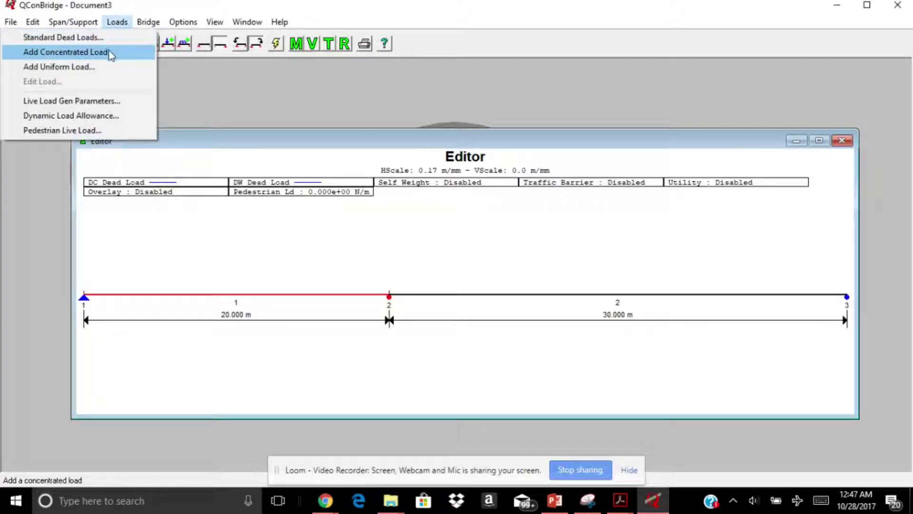
pyautogui.click(59, 67)
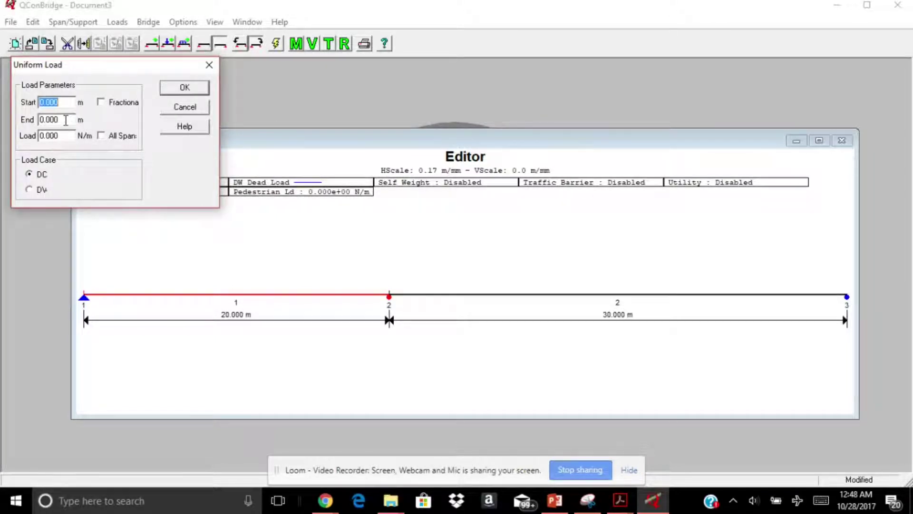
pyautogui.moveTo(66, 120); pyautogui.dragTo(30, 120)
pyautogui.write('1')
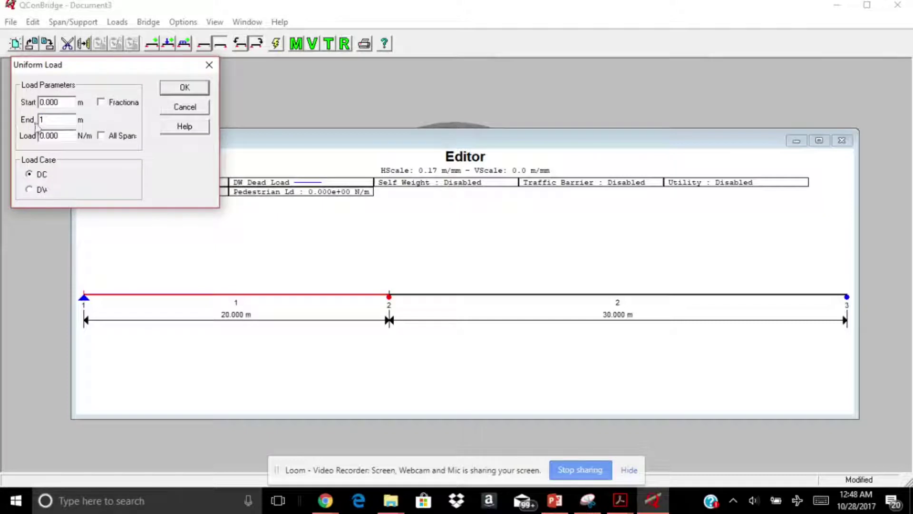
pyautogui.moveTo(58, 137); pyautogui.dragTo(38, 138)
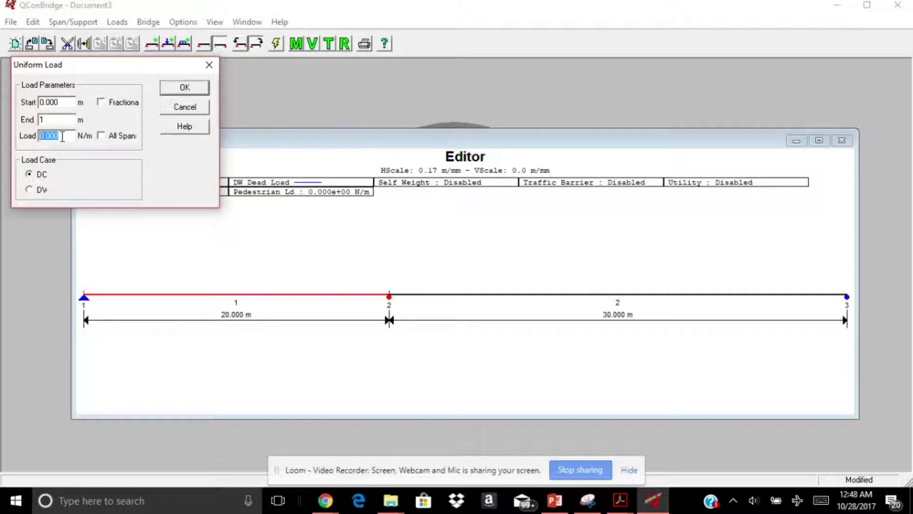
pyautogui.write('5')
pyautogui.click(41, 190)
pyautogui.click(185, 88)
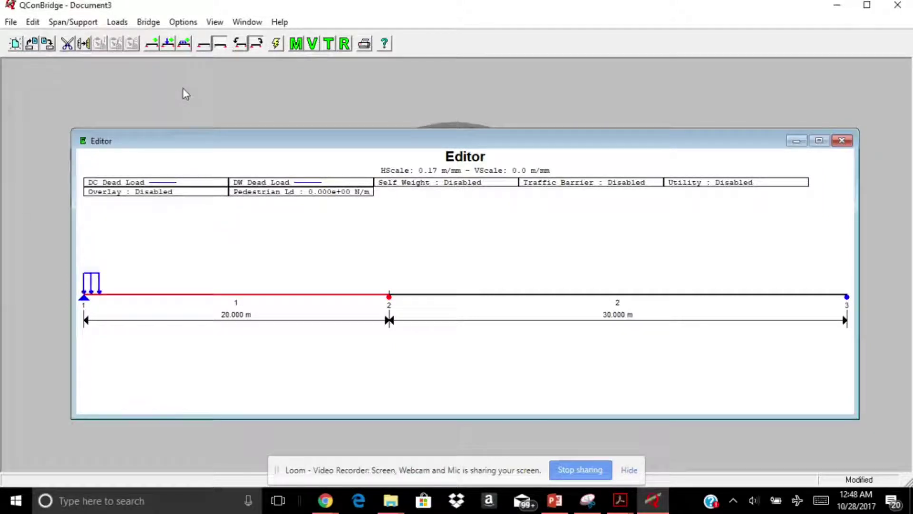
# - Delete the short uniform load at the start of the first span
pyautogui.click(91, 280)
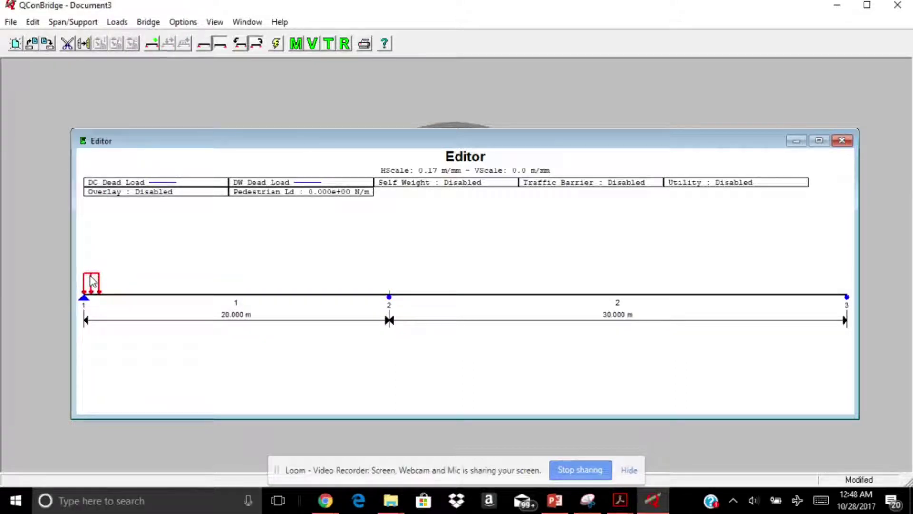
pyautogui.press('Delete')
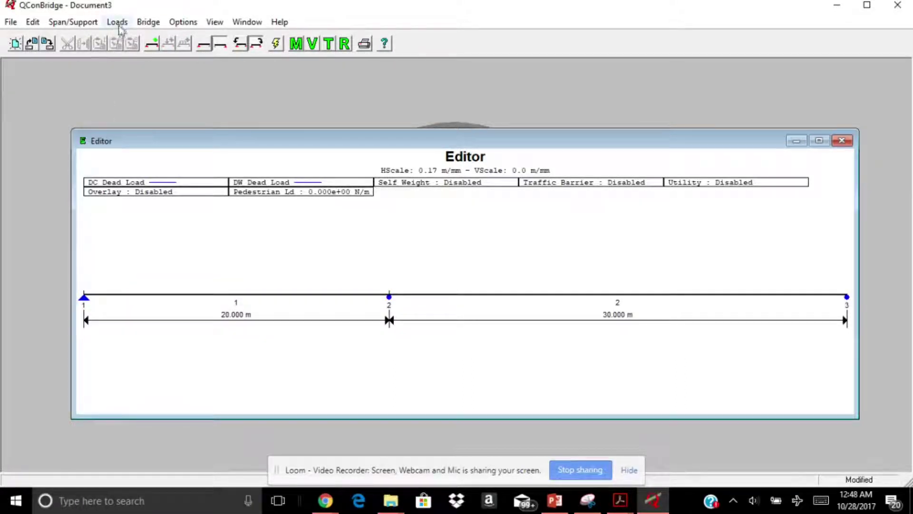
# - Add a 5 N/m DC uniform load over the whole first span, using fractional positions from 0 to 1
pyautogui.click(118, 23)
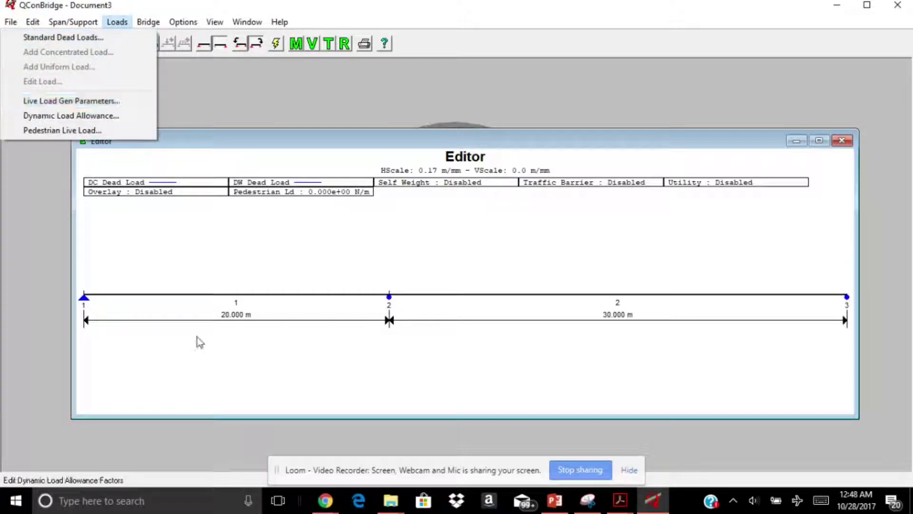
pyautogui.click(200, 296)
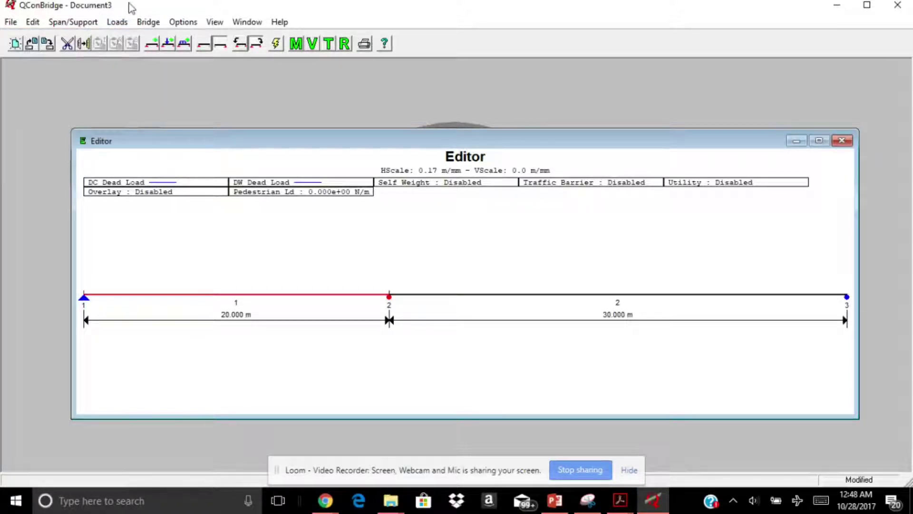
pyautogui.click(118, 22)
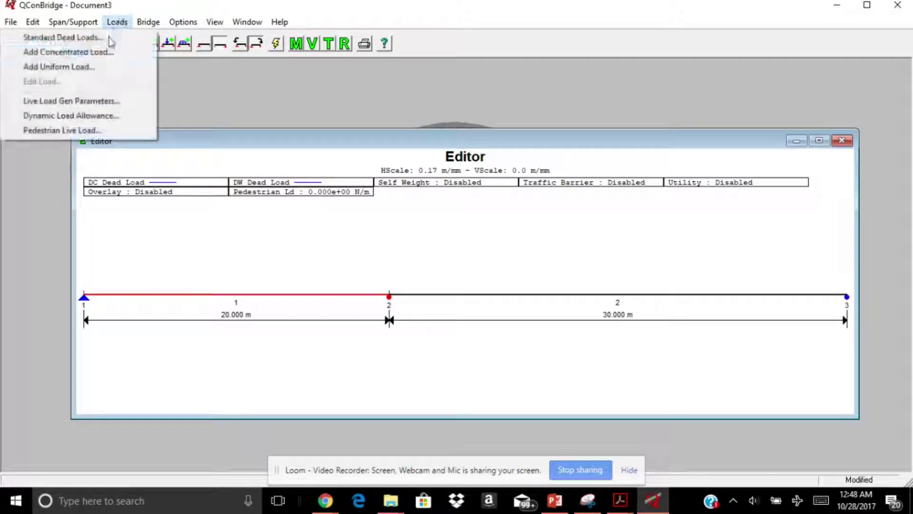
pyautogui.click(96, 66)
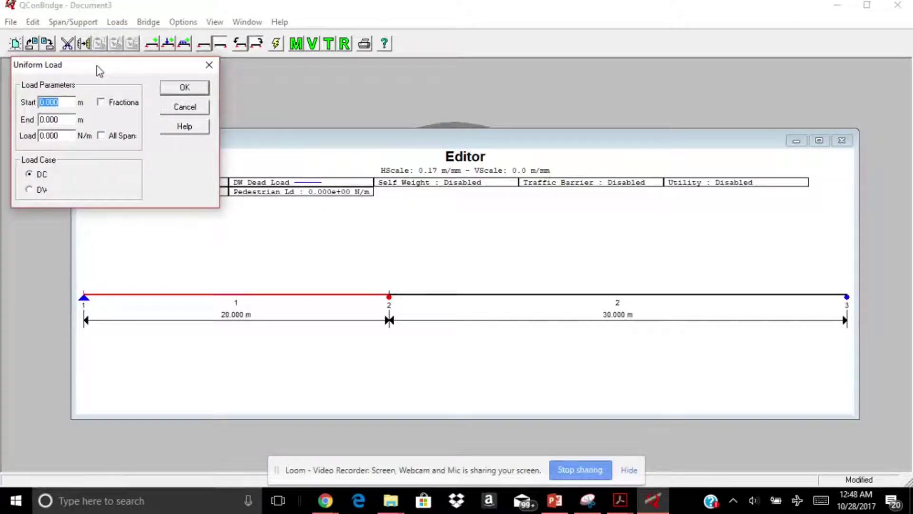
pyautogui.click(101, 102)
pyautogui.doubleClick(65, 120)
pyautogui.write('1')
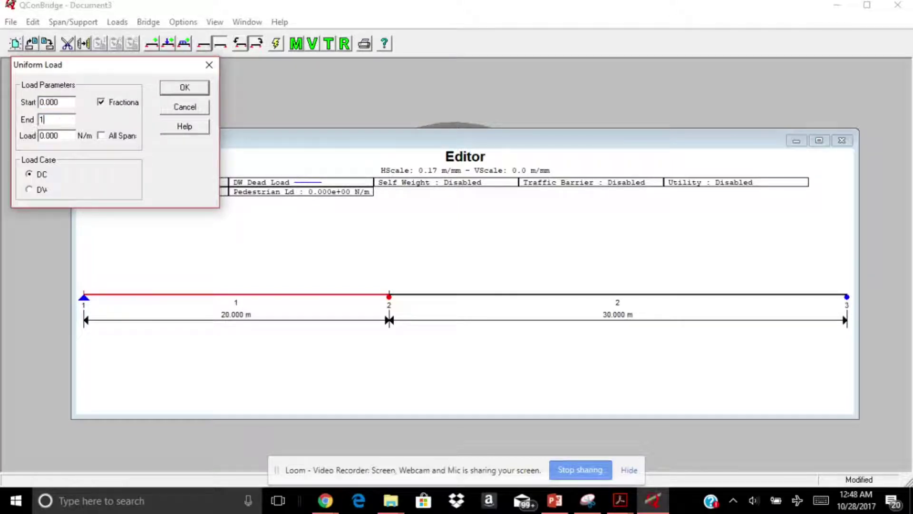
pyautogui.moveTo(67, 137); pyautogui.dragTo(39, 137)
pyautogui.write('5')
pyautogui.click(185, 88)
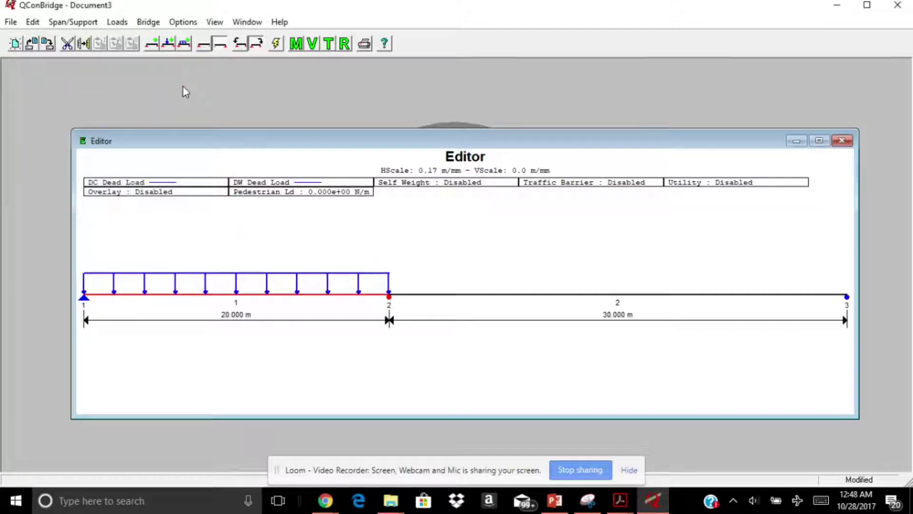
# - Add a 100 N DC concentrated load to the second span at fractional location 0.5
pyautogui.click(496, 293)
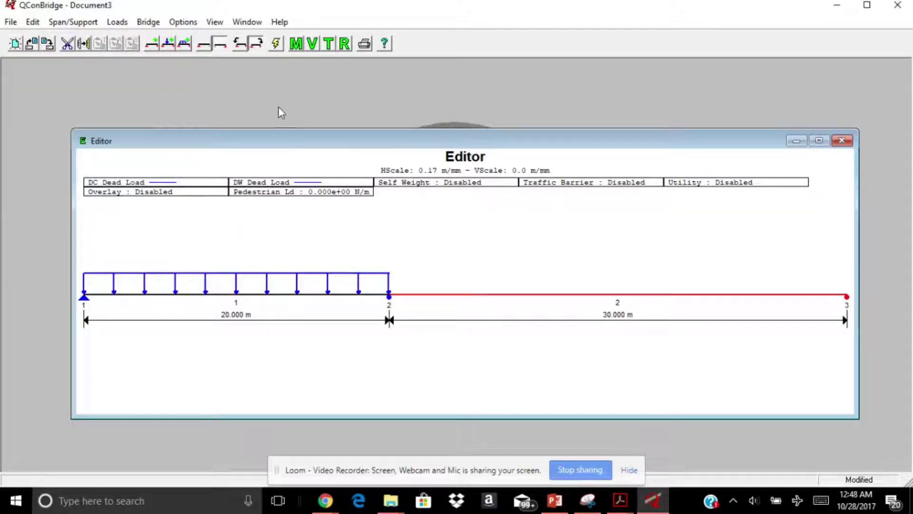
pyautogui.click(122, 22)
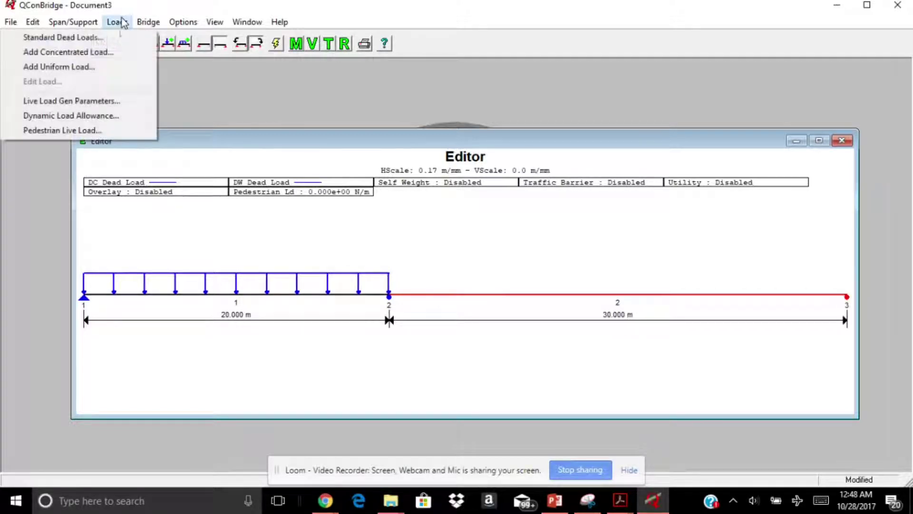
pyautogui.click(118, 52)
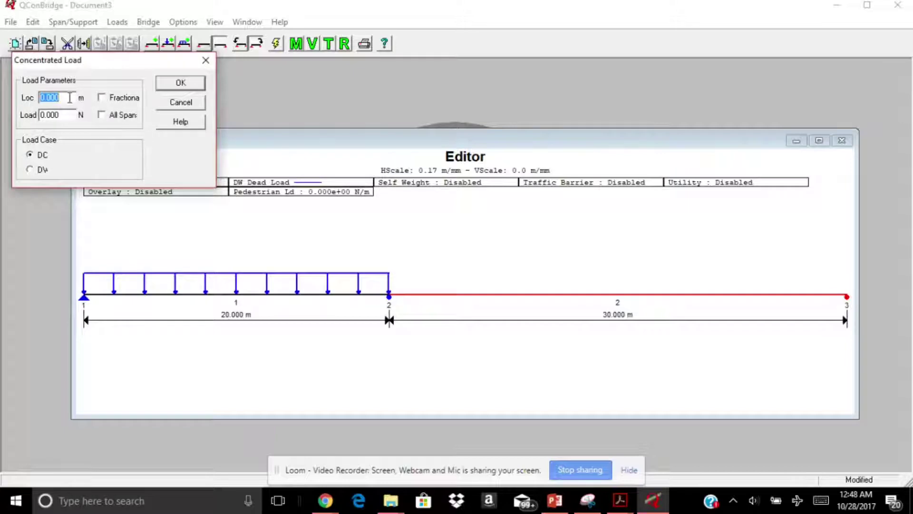
pyautogui.click(103, 99)
pyautogui.moveTo(71, 98); pyautogui.dragTo(35, 98)
pyautogui.write('0.5')
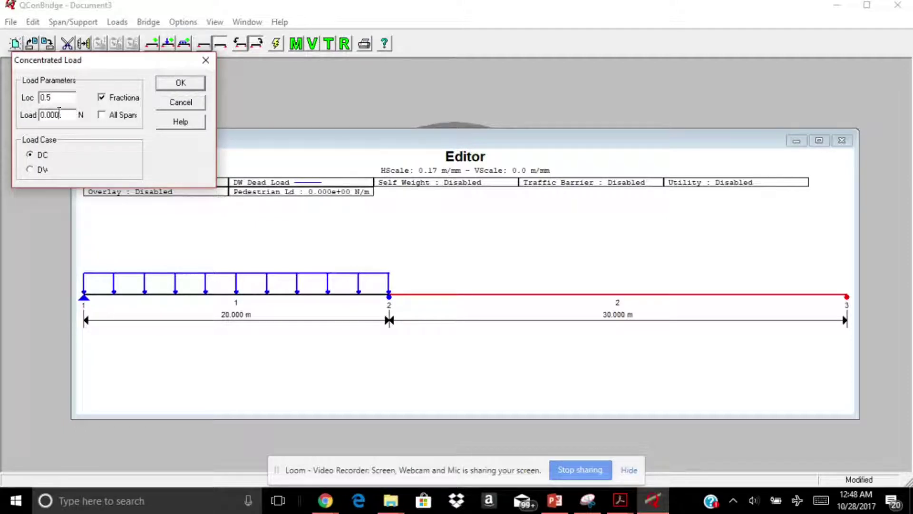
pyautogui.moveTo(59, 113); pyautogui.dragTo(41, 113)
pyautogui.write('1')
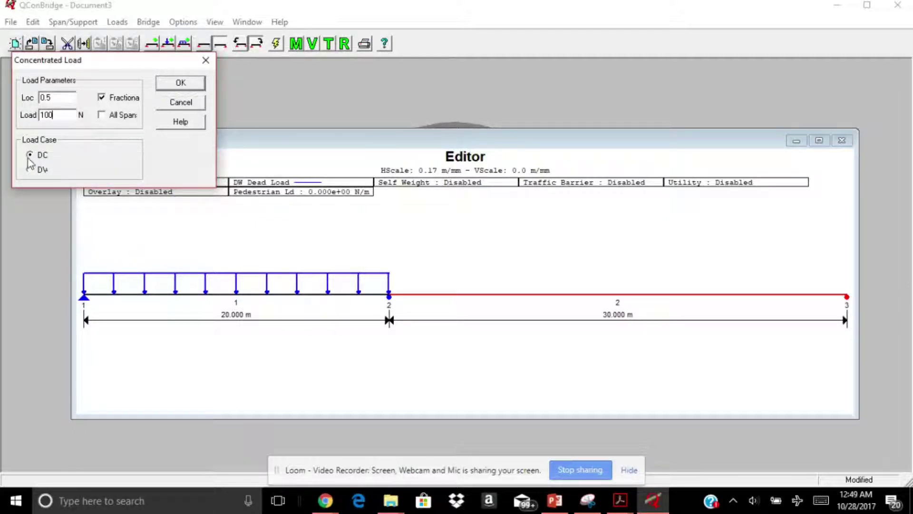
pyautogui.click(181, 83)
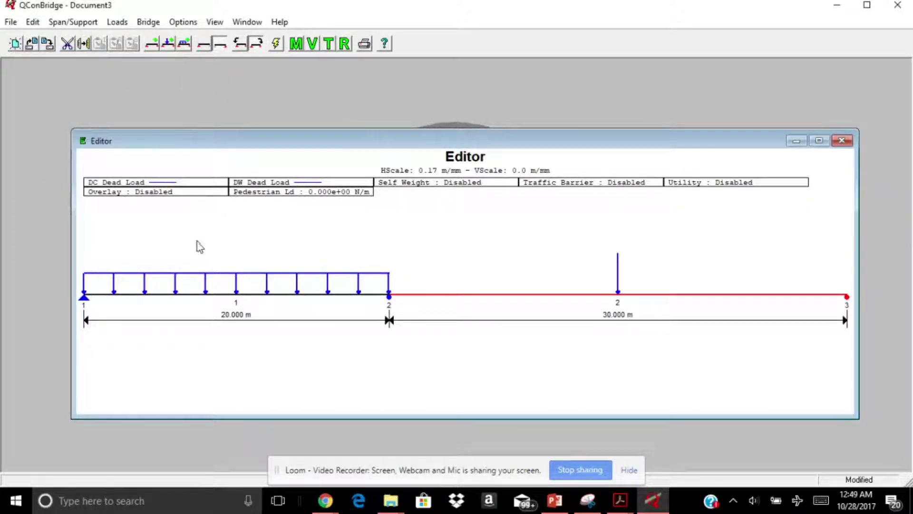
# - Review the parameters of the first span's uniform load and the second span's concentrated load without changing them
pyautogui.click(205, 280)
pyautogui.rightClick(206, 281)
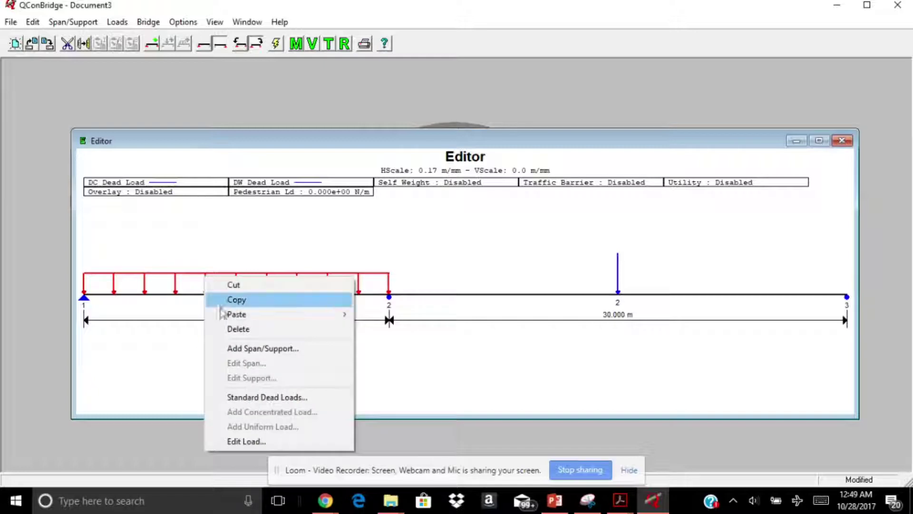
pyautogui.click(251, 441)
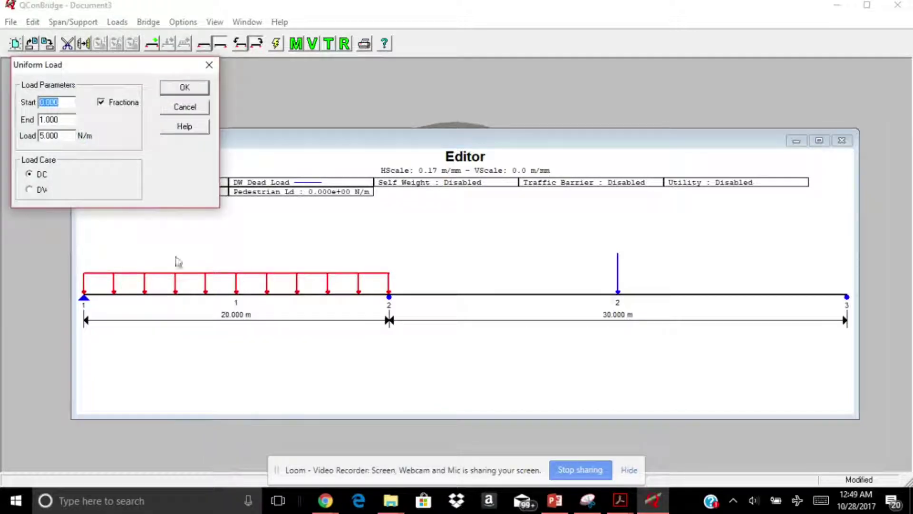
pyautogui.click(200, 110)
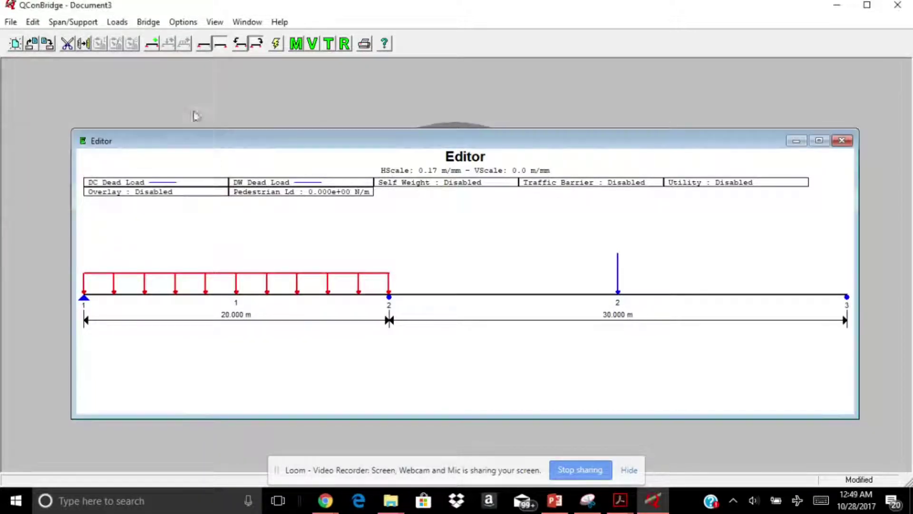
pyautogui.click(620, 275)
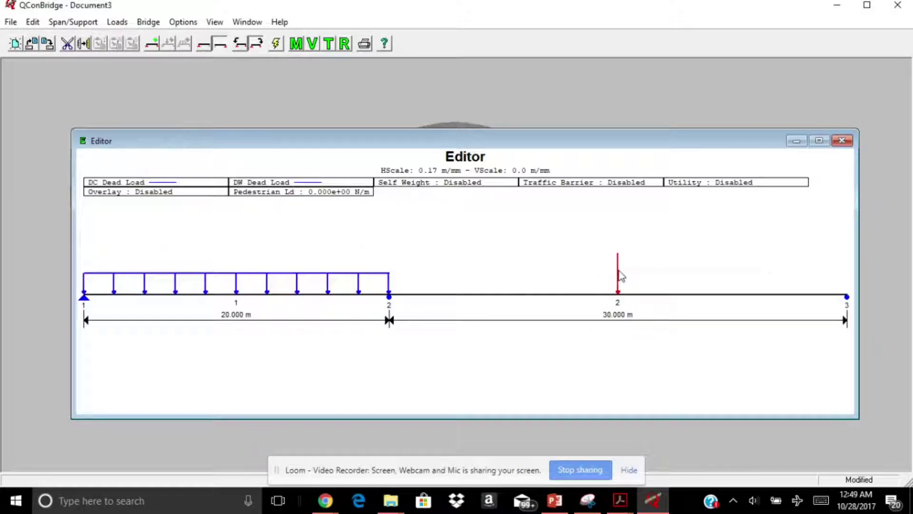
pyautogui.rightClick(619, 270)
pyautogui.click(661, 435)
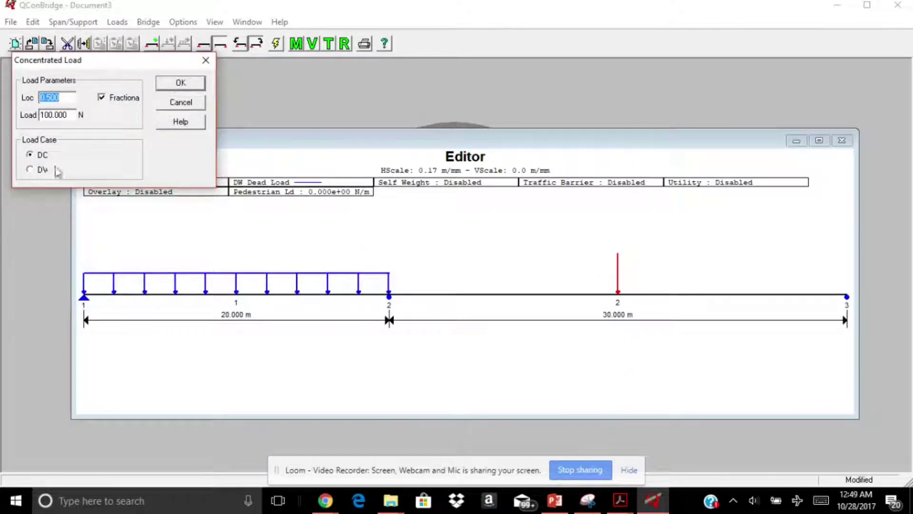
pyautogui.click(181, 102)
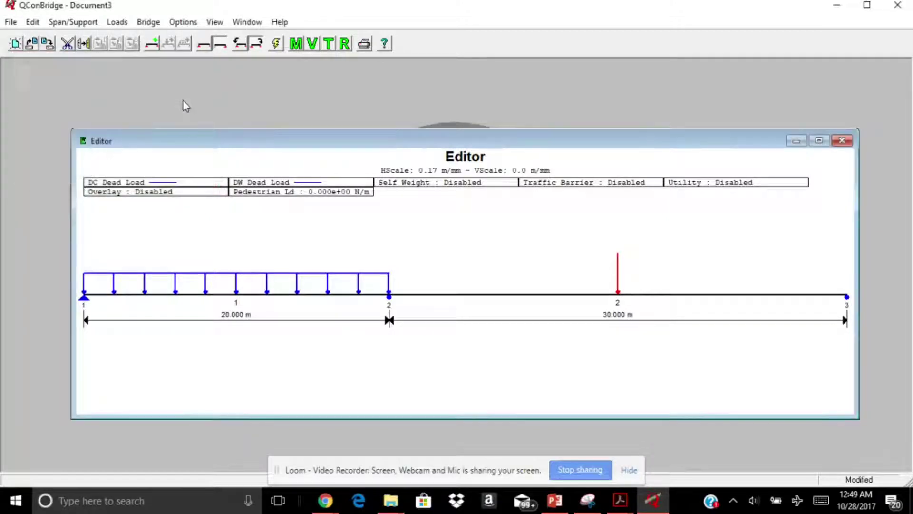
# - Check the second span's settings, plus the first span's properties, boundary conditions, hinges and limit state factors, without changing them
pyautogui.click(421, 296)
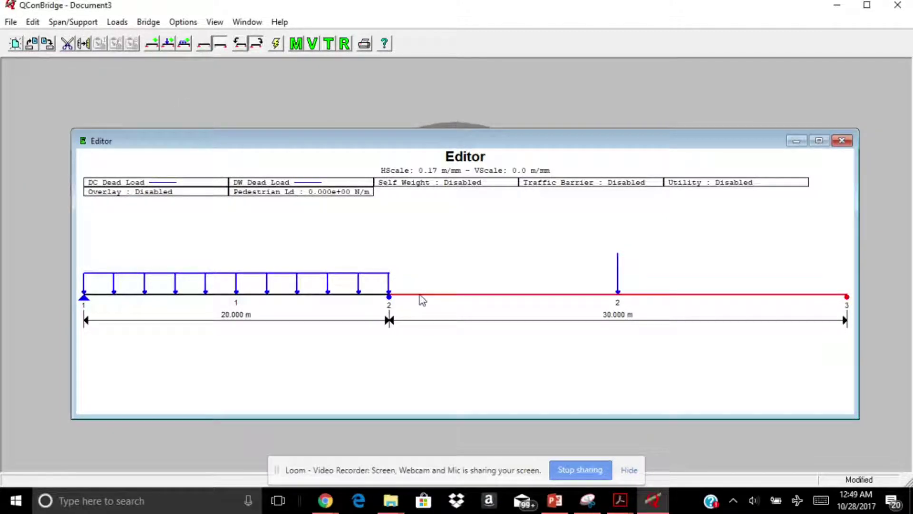
pyautogui.rightClick(421, 300)
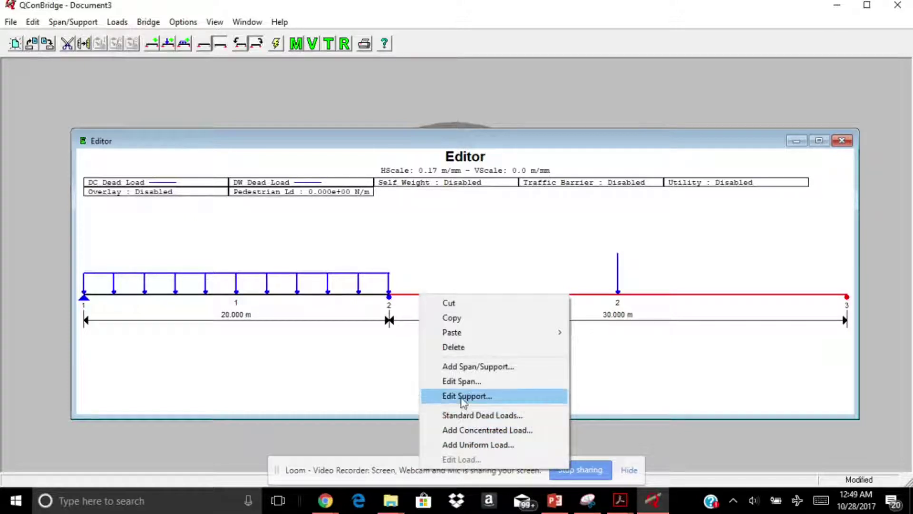
pyautogui.click(459, 381)
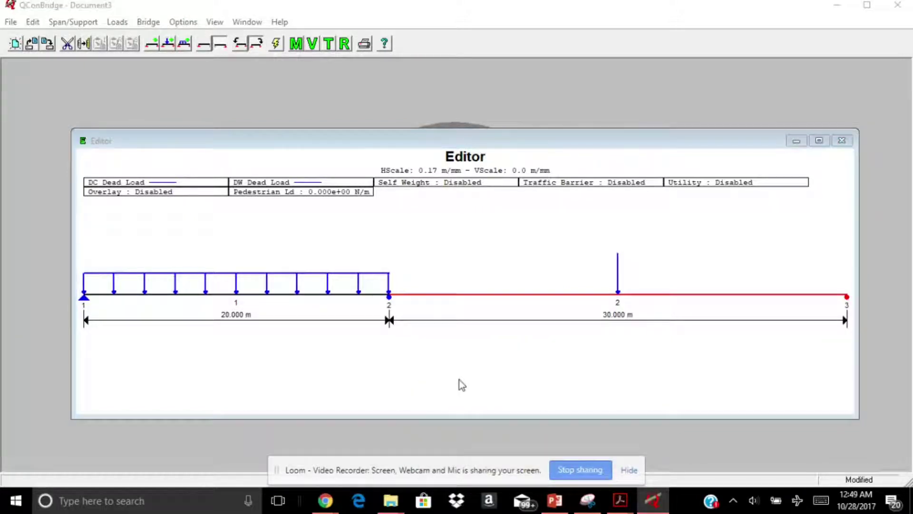
pyautogui.click(313, 294)
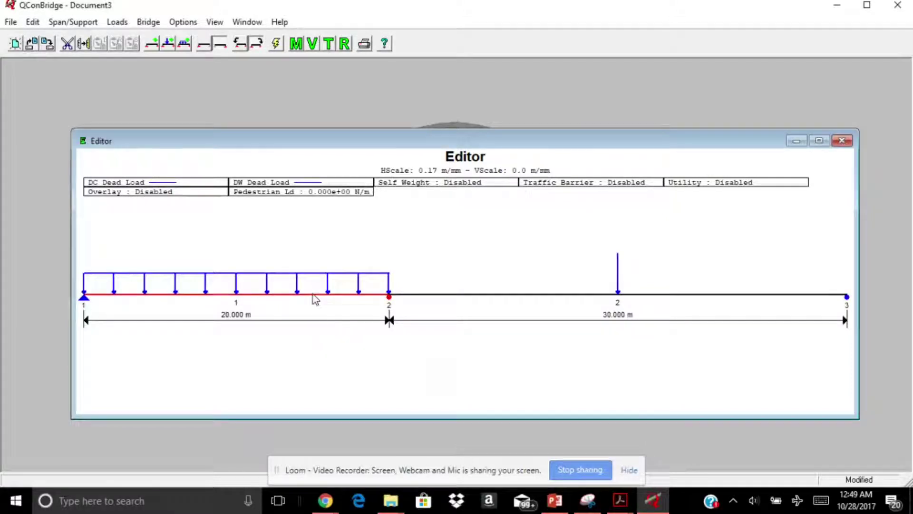
pyautogui.rightClick(313, 294)
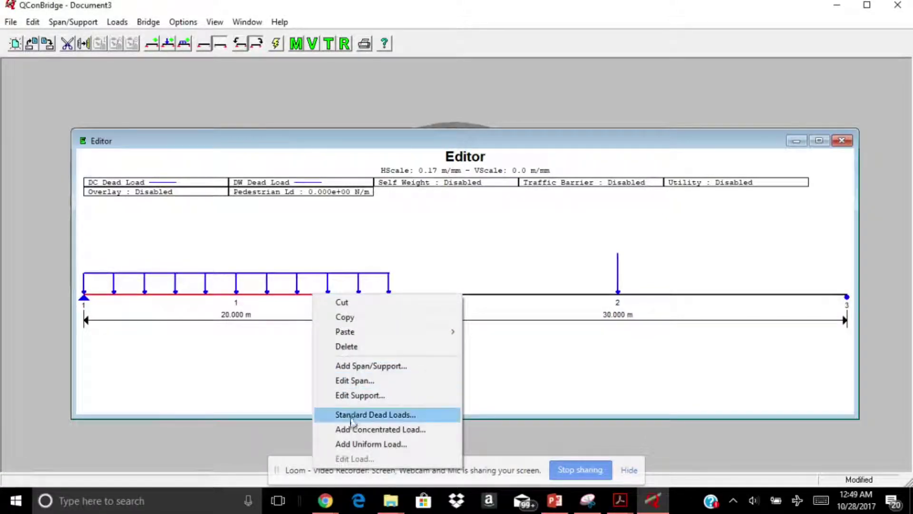
pyautogui.click(364, 381)
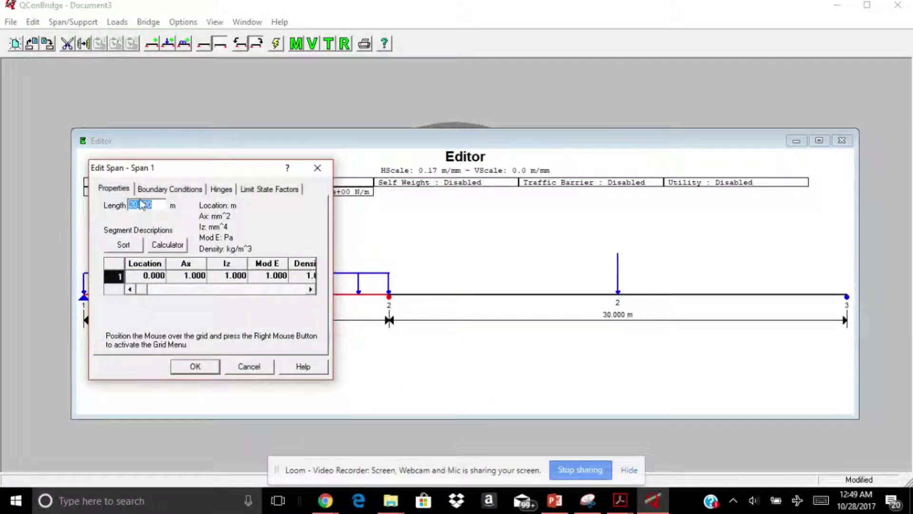
pyautogui.click(164, 194)
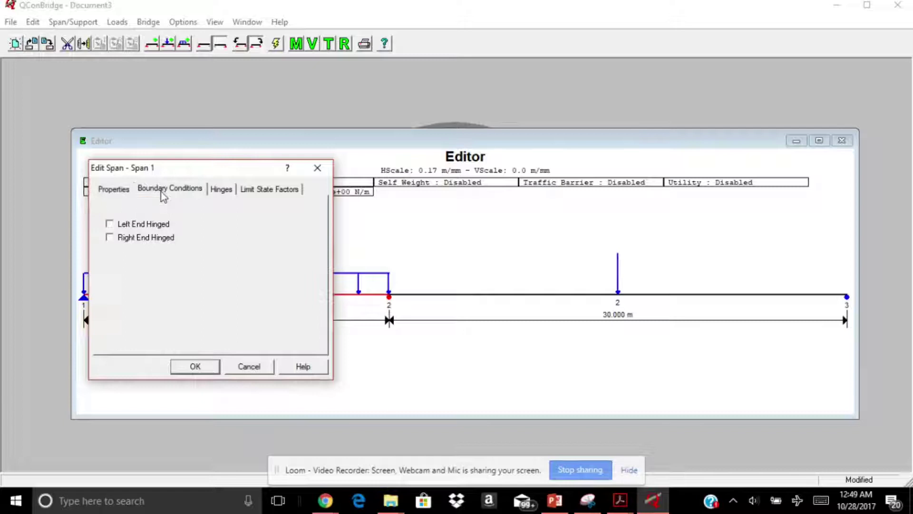
pyautogui.click(224, 196)
pyautogui.click(257, 199)
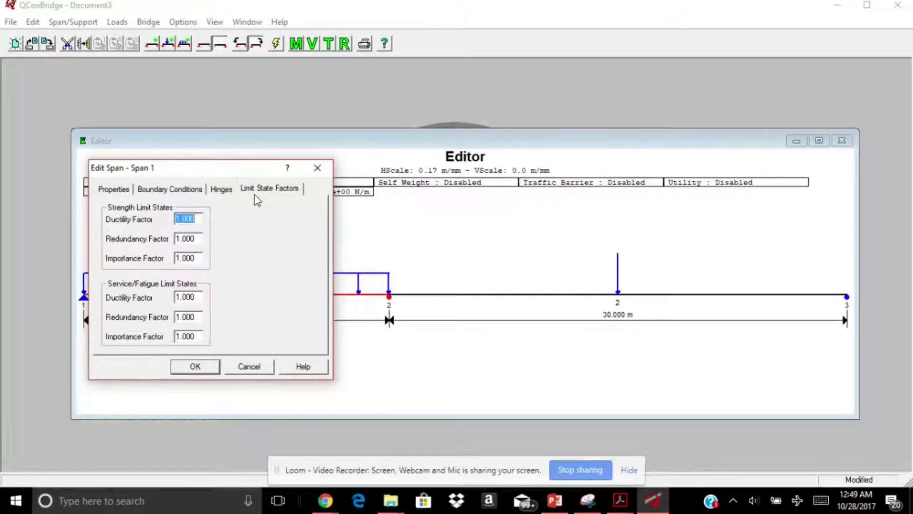
pyautogui.click(213, 192)
pyautogui.click(184, 192)
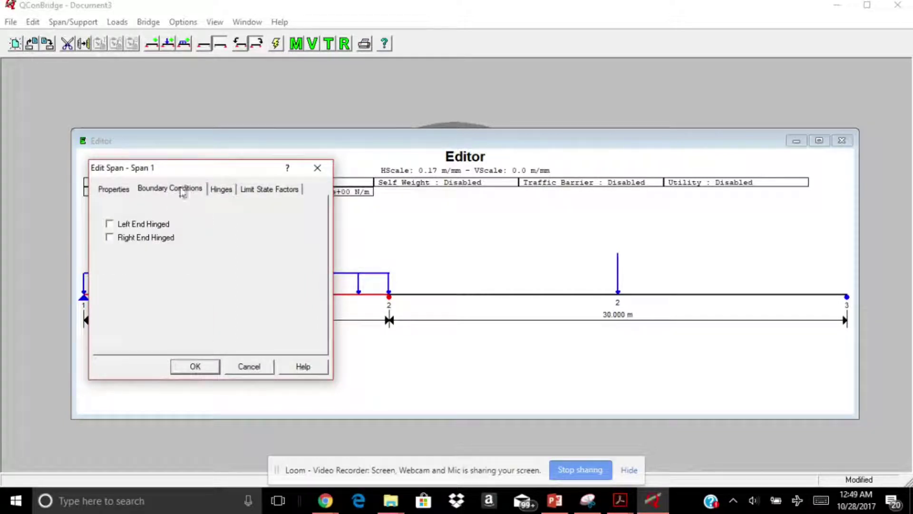
pyautogui.click(114, 189)
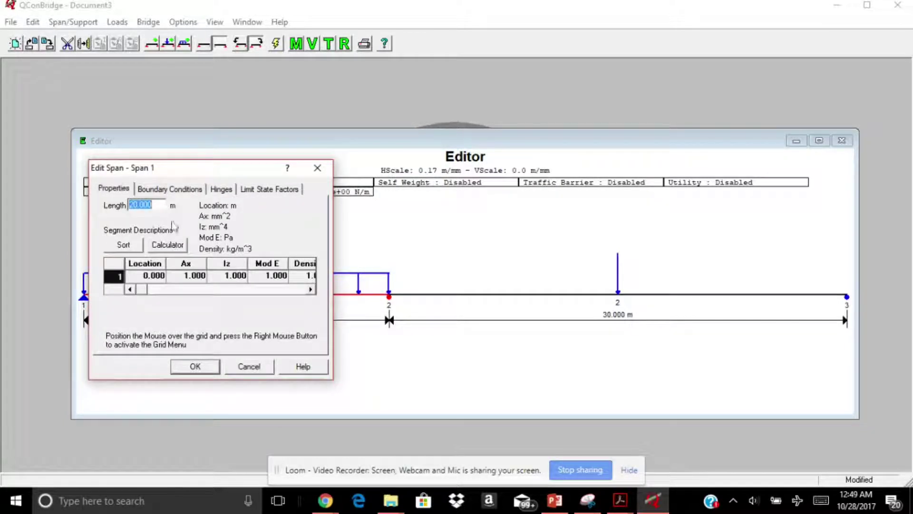
pyautogui.click(250, 367)
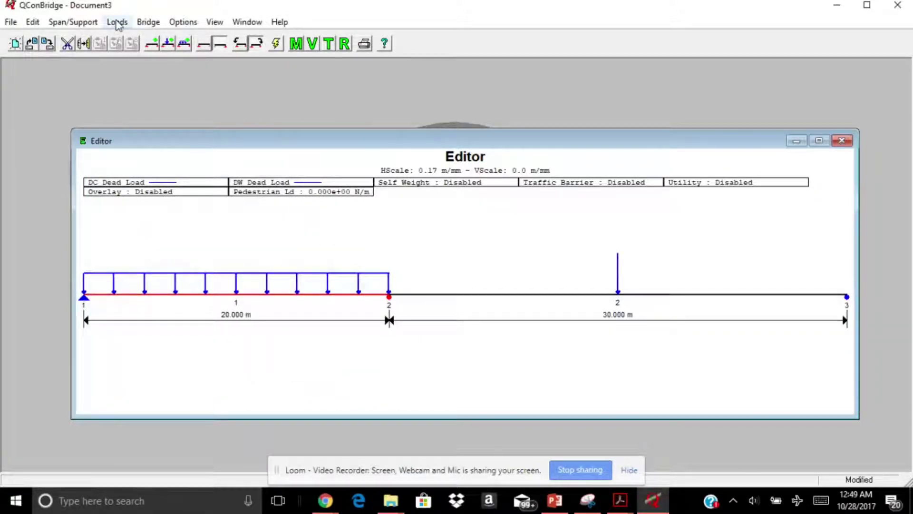
# - Set the minimum number of analysis points to 5 and run the analysis of the beam
pyautogui.click(146, 24)
pyautogui.click(130, 58)
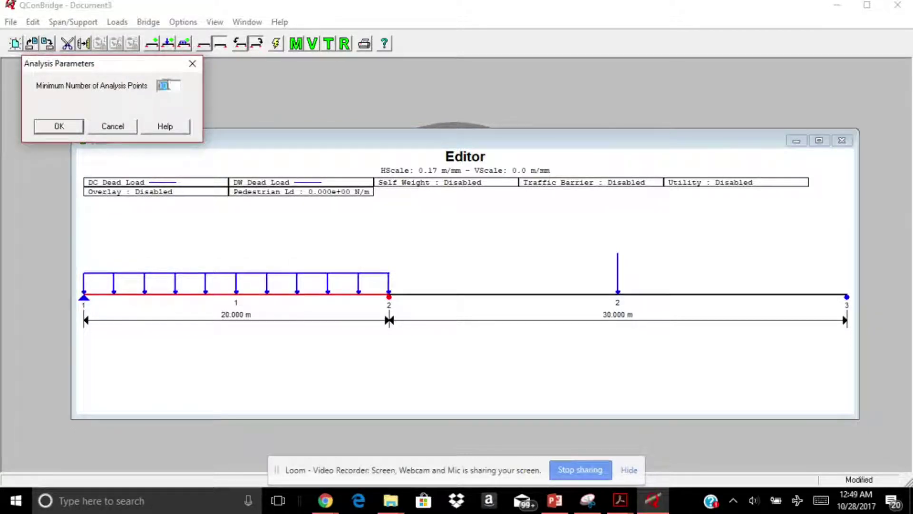
pyautogui.click(175, 84)
pyautogui.moveTo(170, 89); pyautogui.dragTo(159, 89)
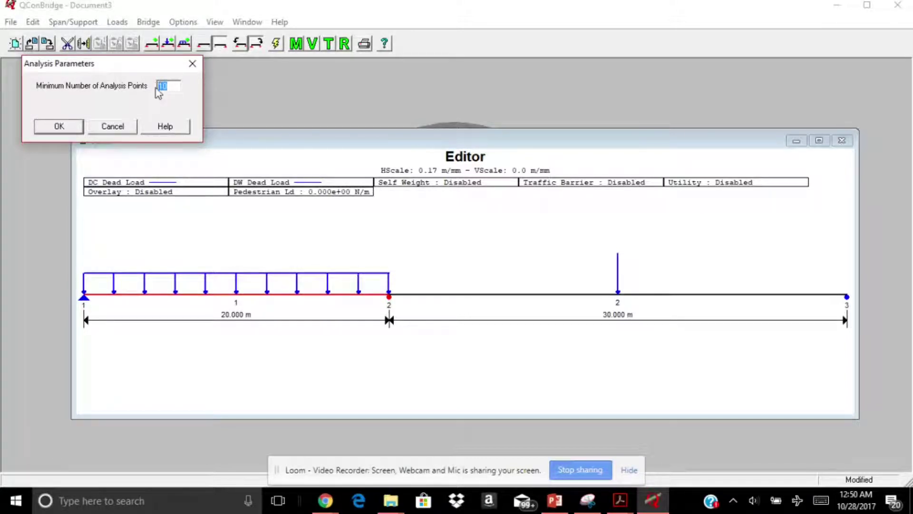
pyautogui.write('5')
pyautogui.click(59, 126)
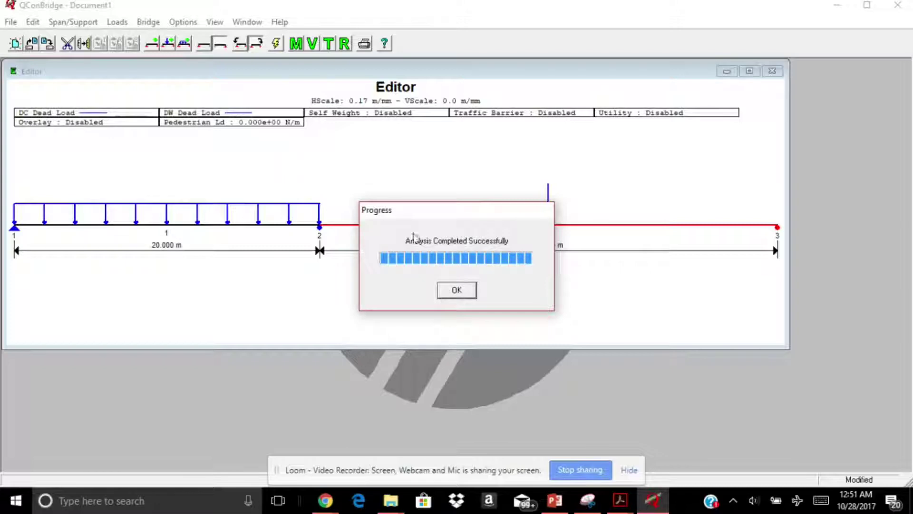
pyautogui.click(457, 290)
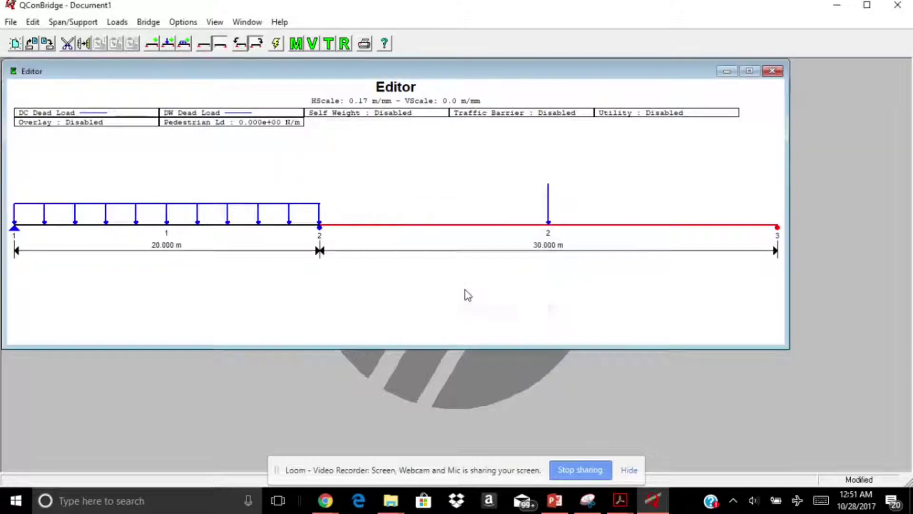
# - Display the moment diagram for the DC Dead Load loading
pyautogui.click(296, 45)
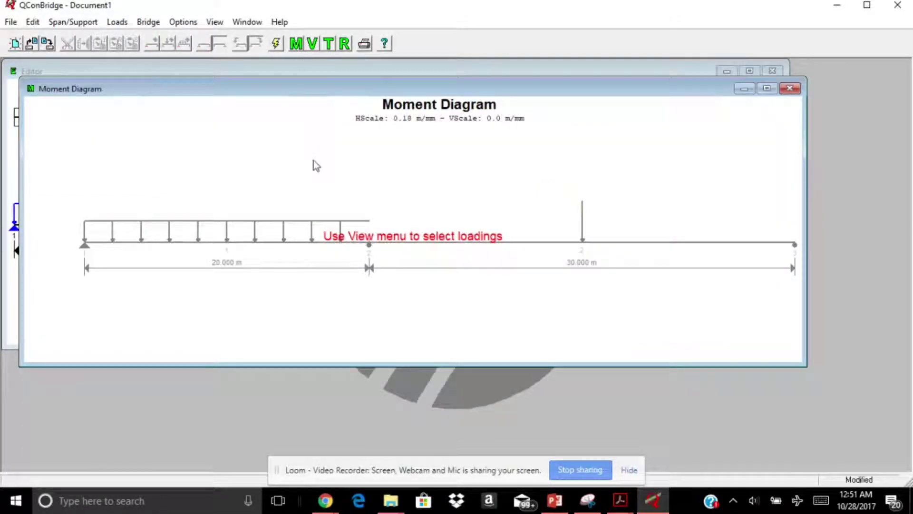
pyautogui.rightClick(313, 161)
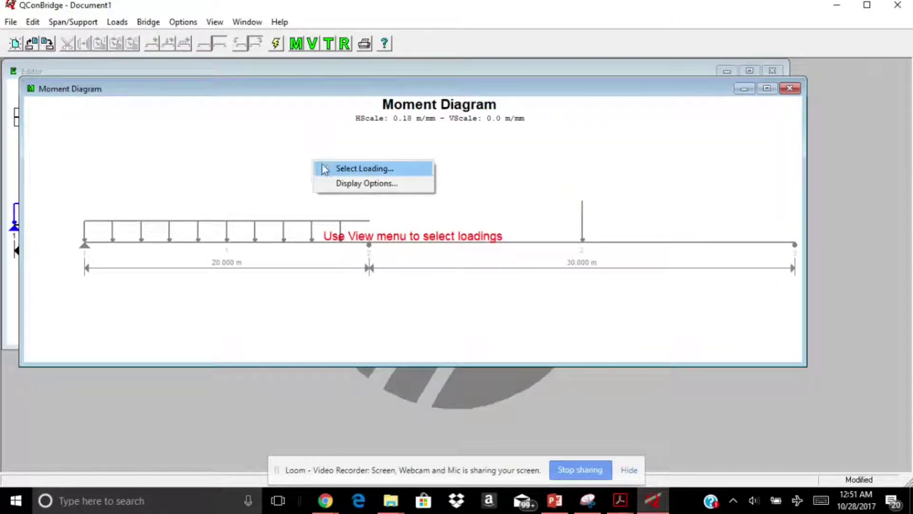
pyautogui.click(326, 168)
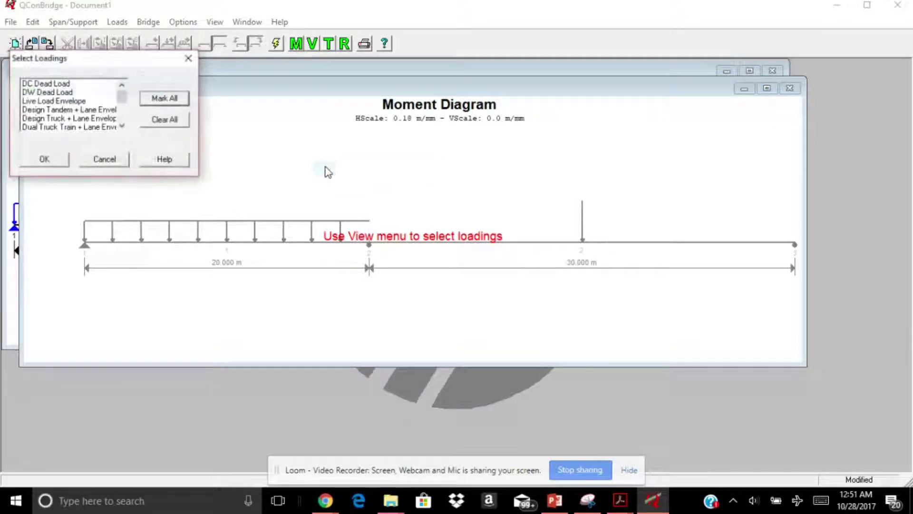
pyautogui.click(66, 87)
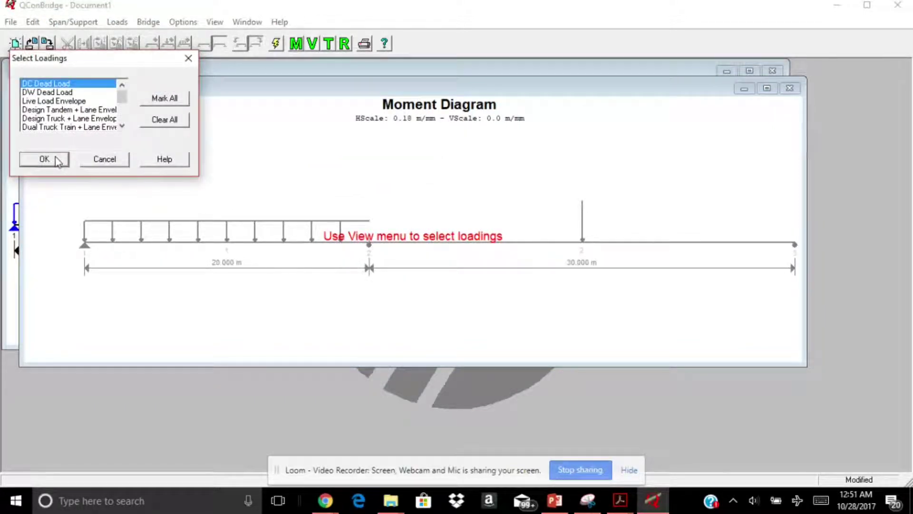
pyautogui.scroll(-5, 122, 98)
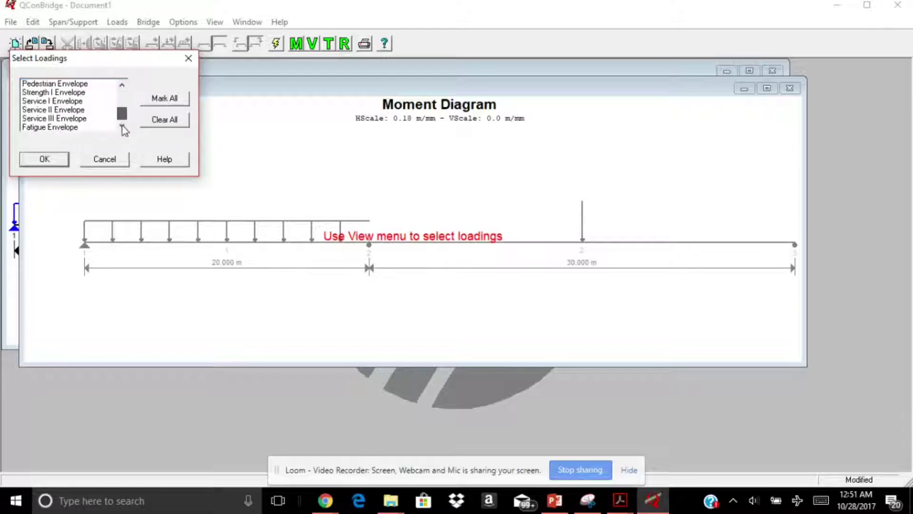
pyautogui.scroll(5, 122, 114)
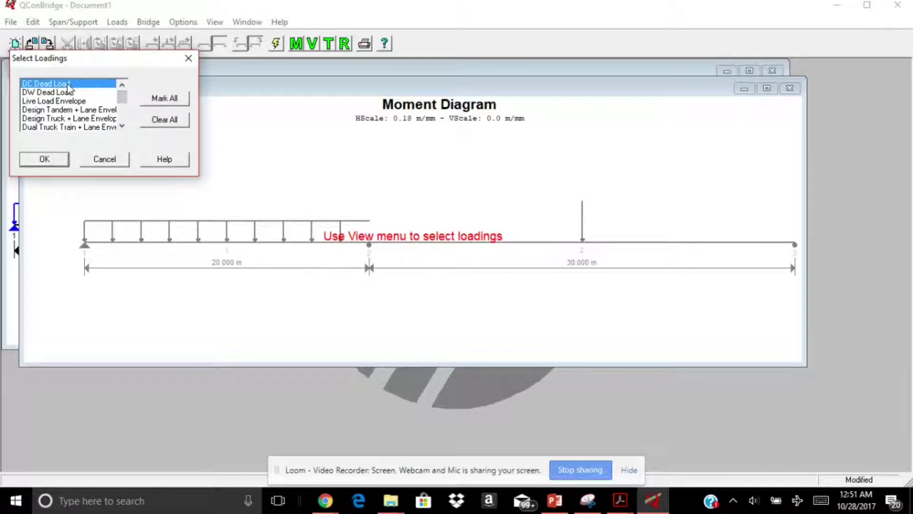
pyautogui.click(44, 159)
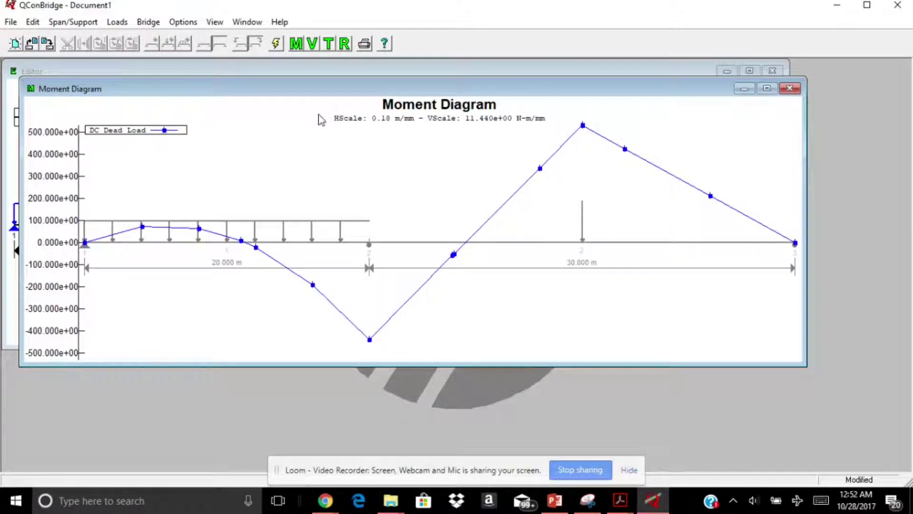
# - Invert the moment diagram through its display options
pyautogui.rightClick(301, 135)
pyautogui.click(325, 157)
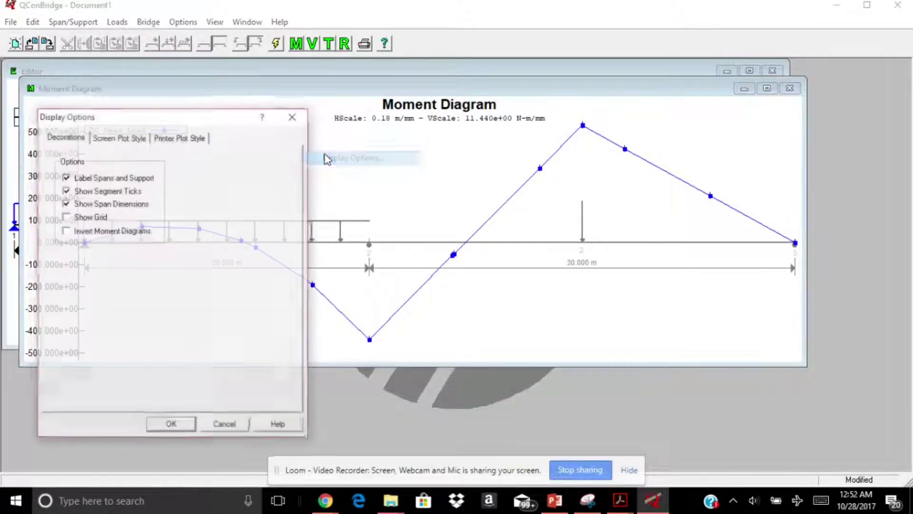
pyautogui.click(96, 231)
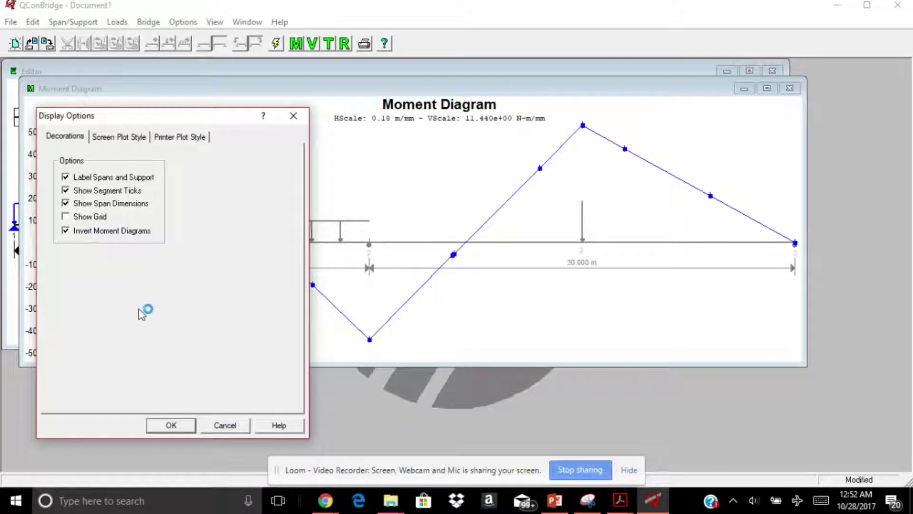
pyautogui.click(172, 426)
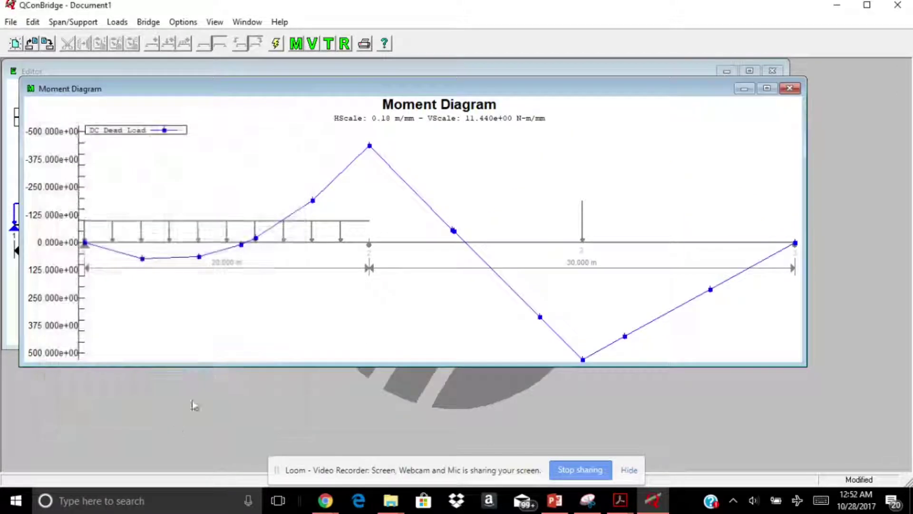
# - Hide the span and support labels, segment ticks and span dimensions on the moment diagram
pyautogui.rightClick(438, 170)
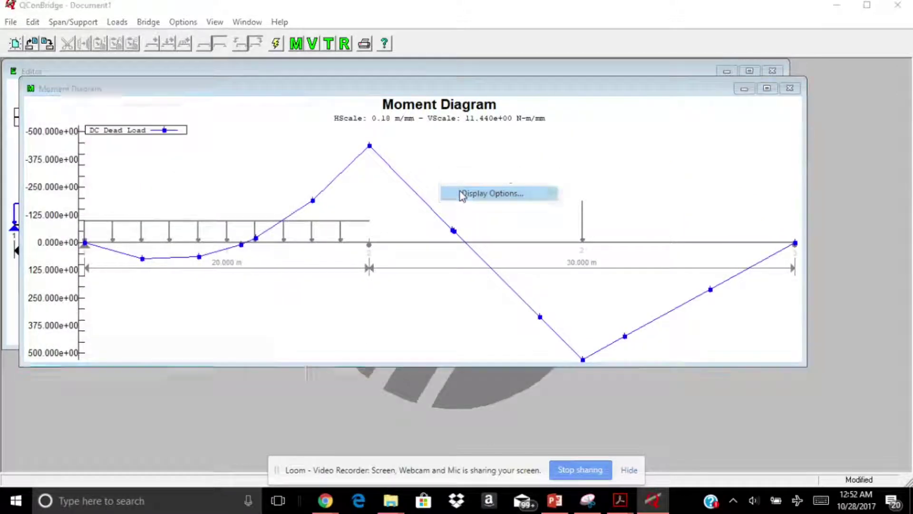
pyautogui.click(465, 193)
pyautogui.click(85, 204)
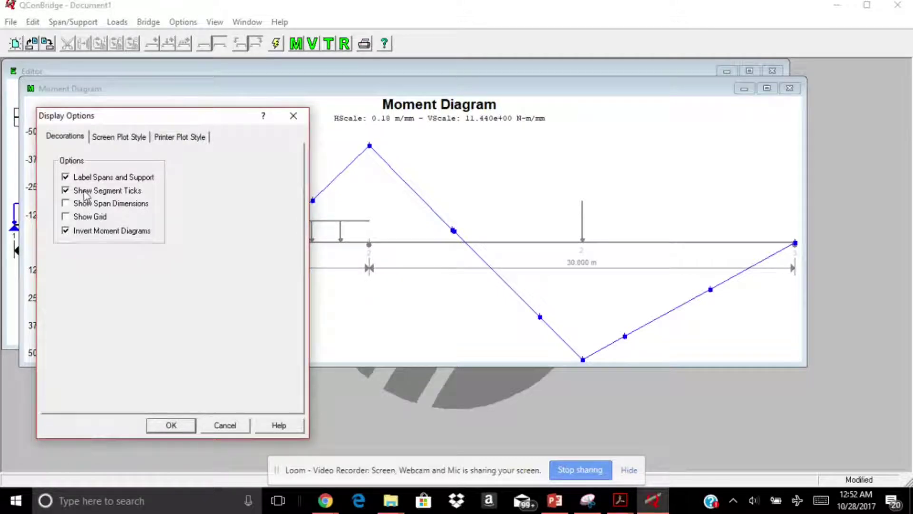
pyautogui.click(87, 191)
pyautogui.click(171, 425)
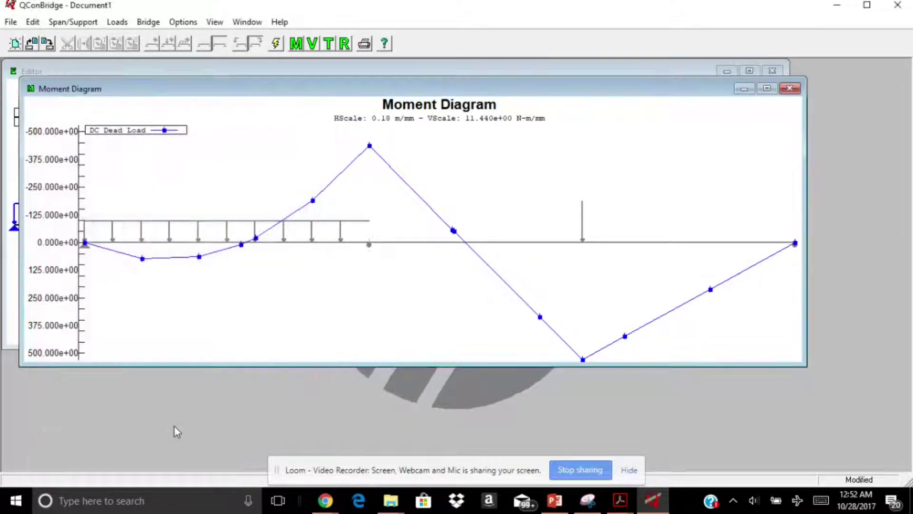
# - Show the grid, span dimensions, segment ticks, and span and support labels on the moment diagram
pyautogui.rightClick(430, 181)
pyautogui.click(455, 208)
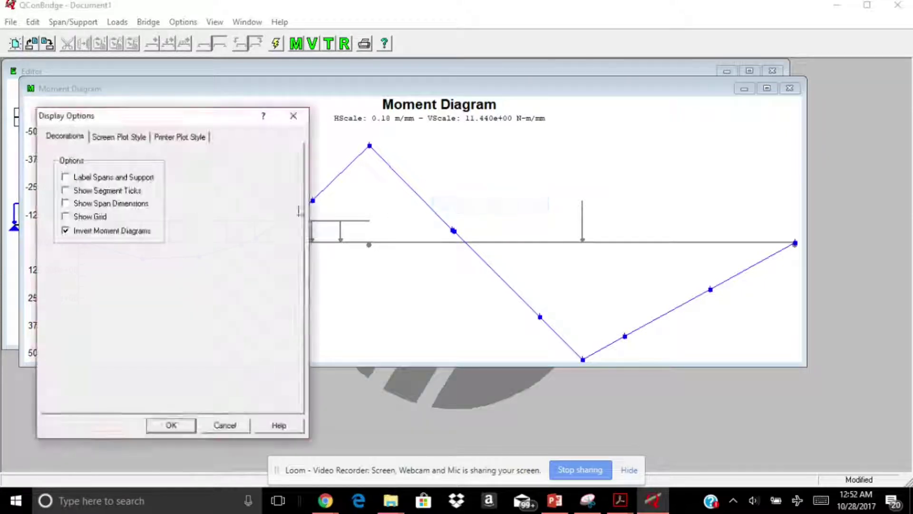
pyautogui.click(91, 204)
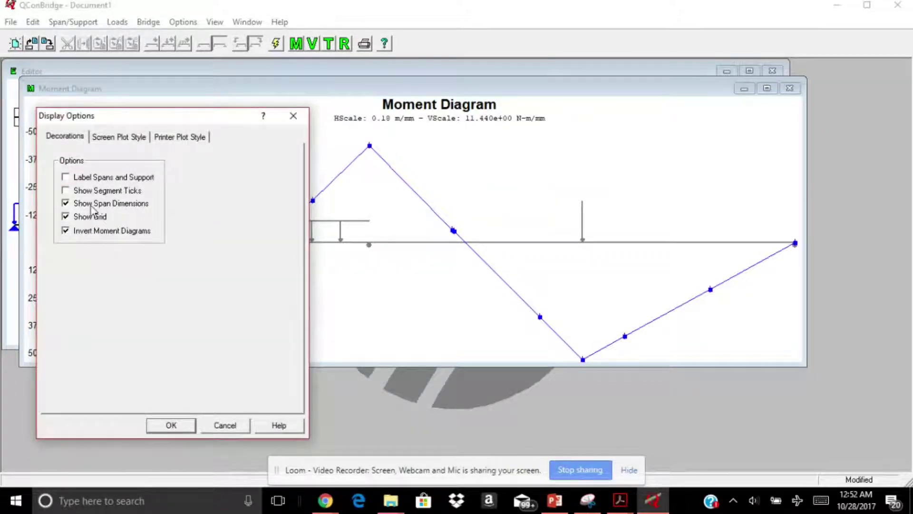
pyautogui.click(91, 191)
pyautogui.click(185, 423)
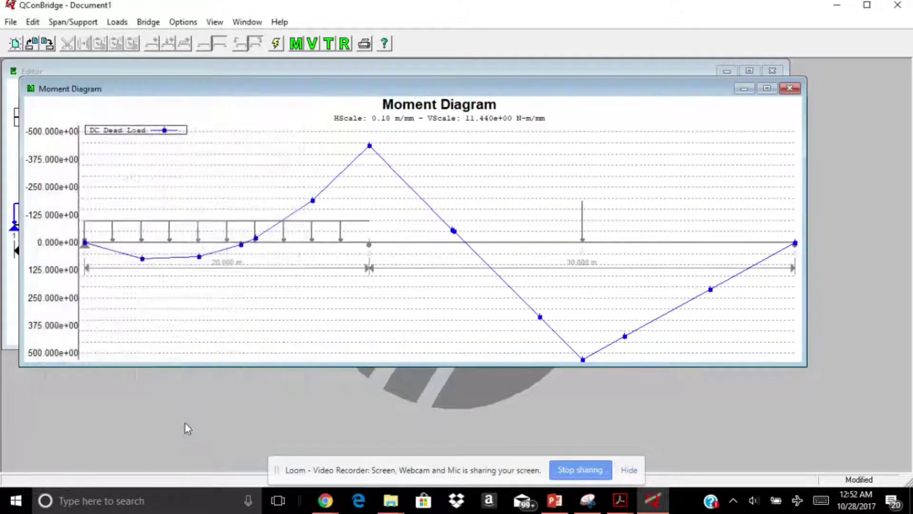
# - Change the on-screen plot colour of the DC loading to green
pyautogui.rightClick(459, 197)
pyautogui.click(475, 223)
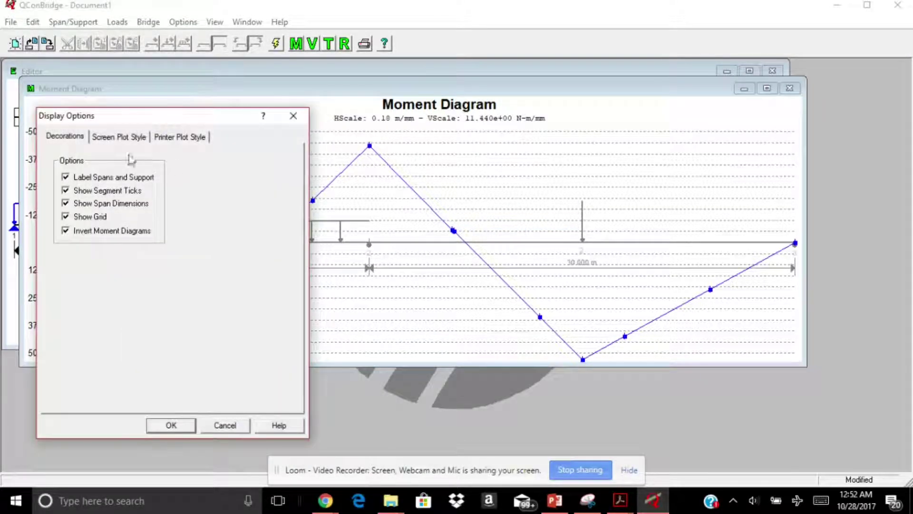
pyautogui.click(119, 137)
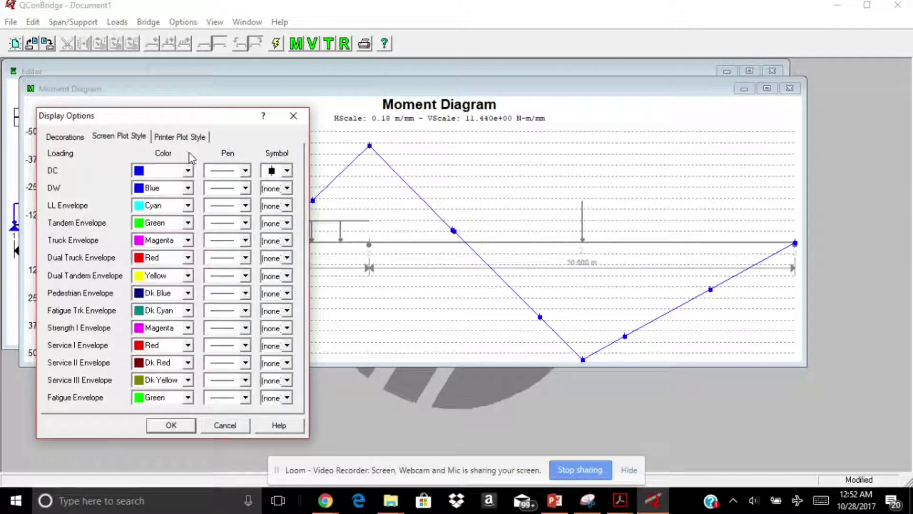
pyautogui.click(188, 170)
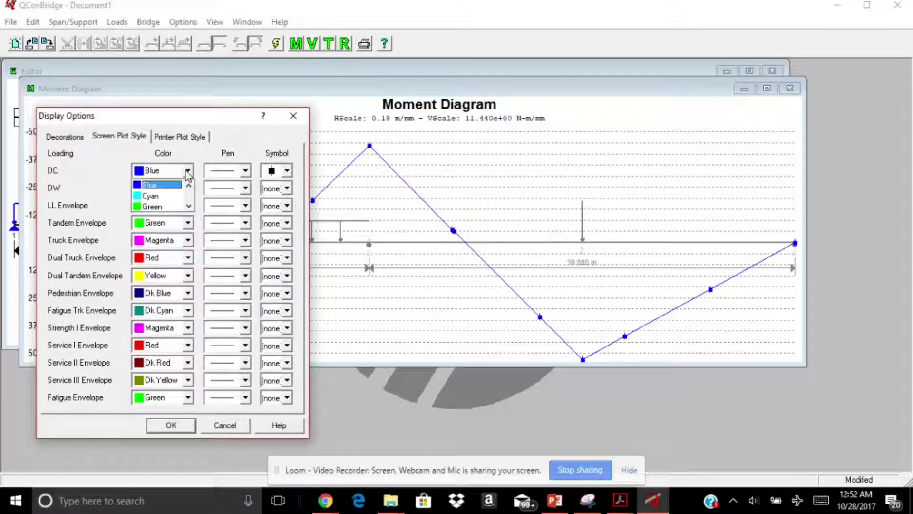
pyautogui.click(164, 195)
pyautogui.click(171, 425)
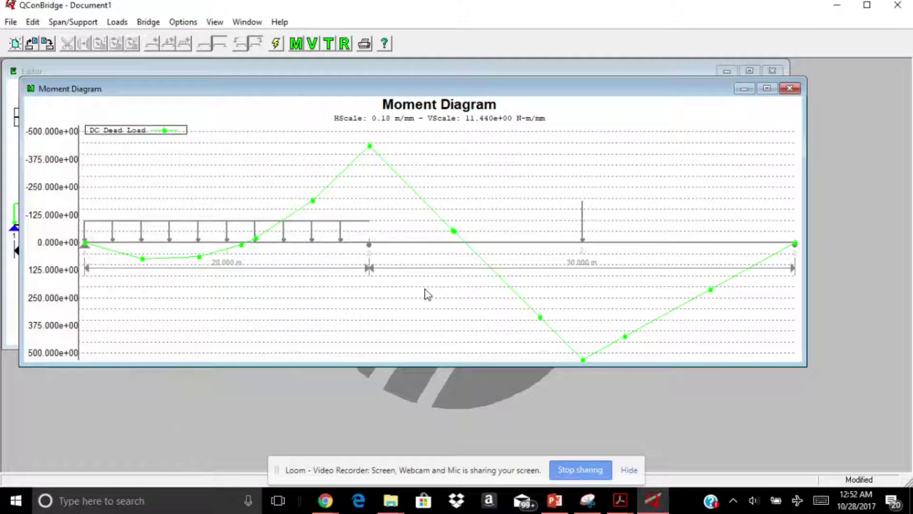
# - Close the moment diagram and display the shear diagram for the DC Dead Load loading
pyautogui.click(789, 89)
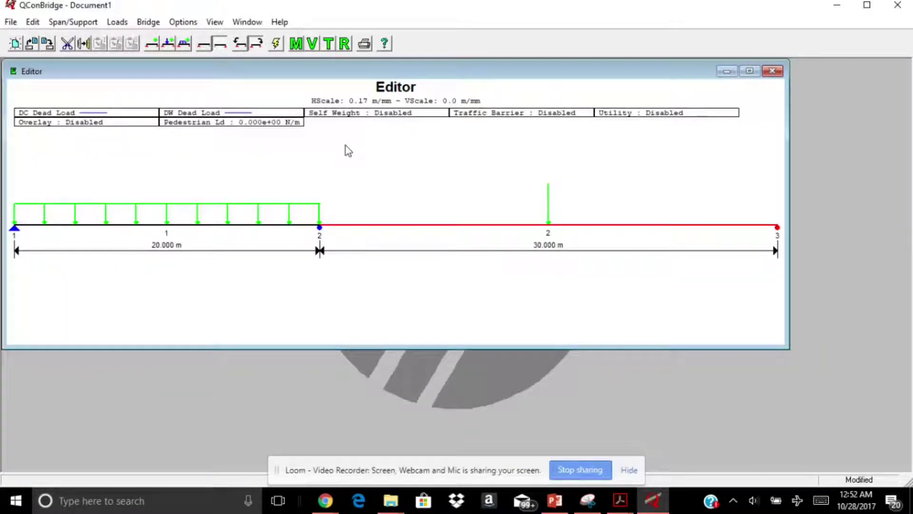
pyautogui.click(312, 45)
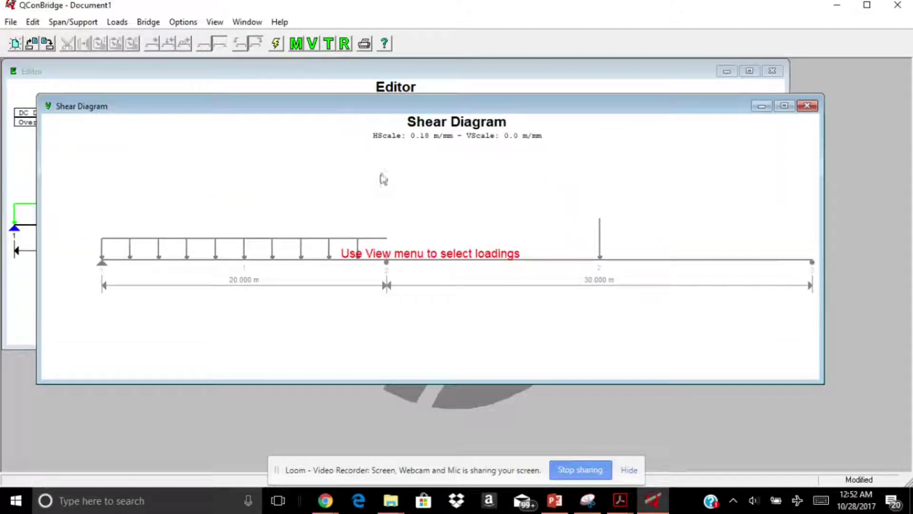
pyautogui.rightClick(391, 190)
pyautogui.click(405, 203)
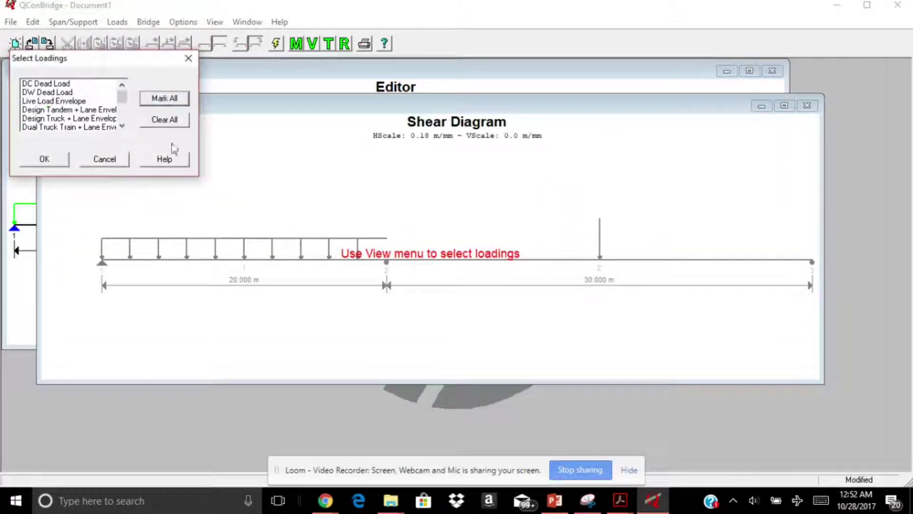
pyautogui.click(59, 85)
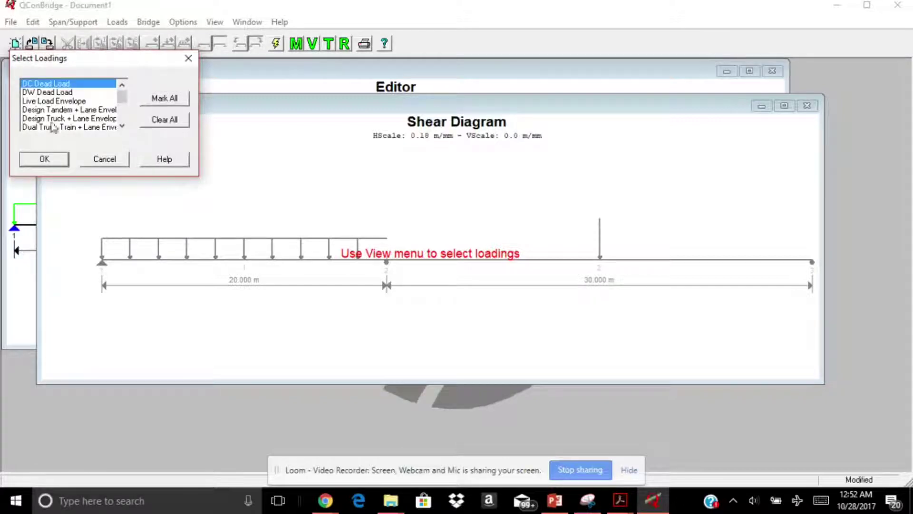
pyautogui.click(43, 159)
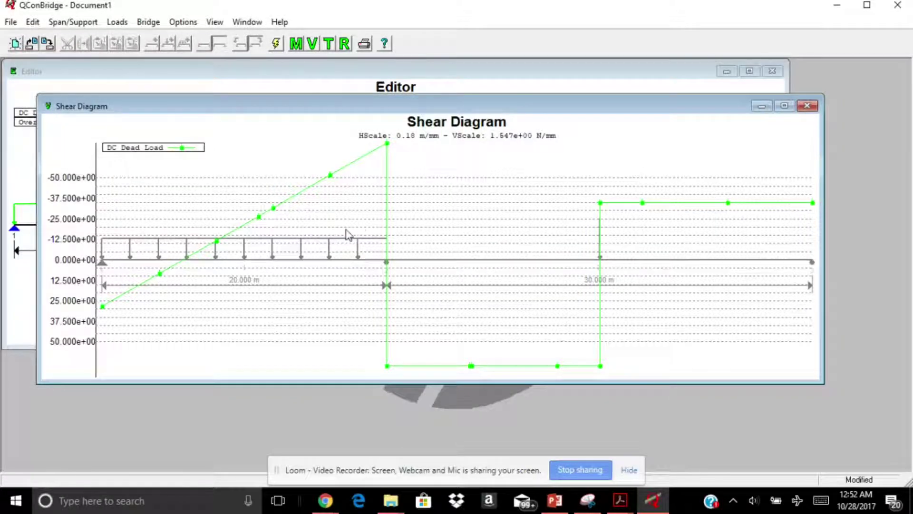
# - Change the on-screen plot colour of the DC loading to red in the shear diagram's display options
pyautogui.rightClick(365, 157)
pyautogui.click(370, 173)
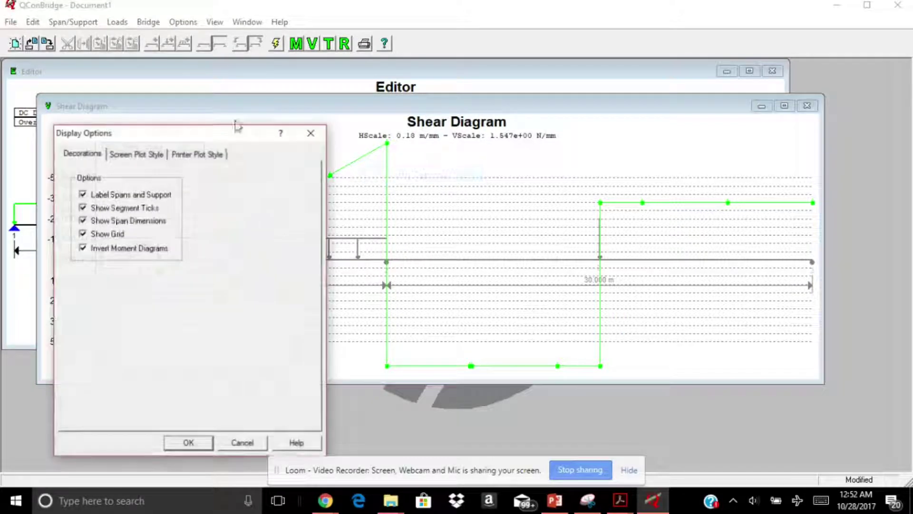
pyautogui.click(143, 154)
pyautogui.click(205, 188)
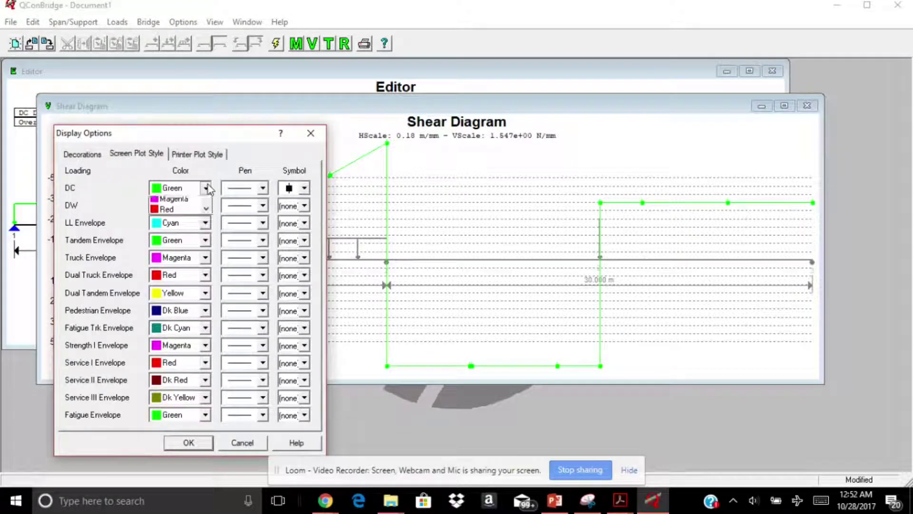
pyautogui.click(176, 220)
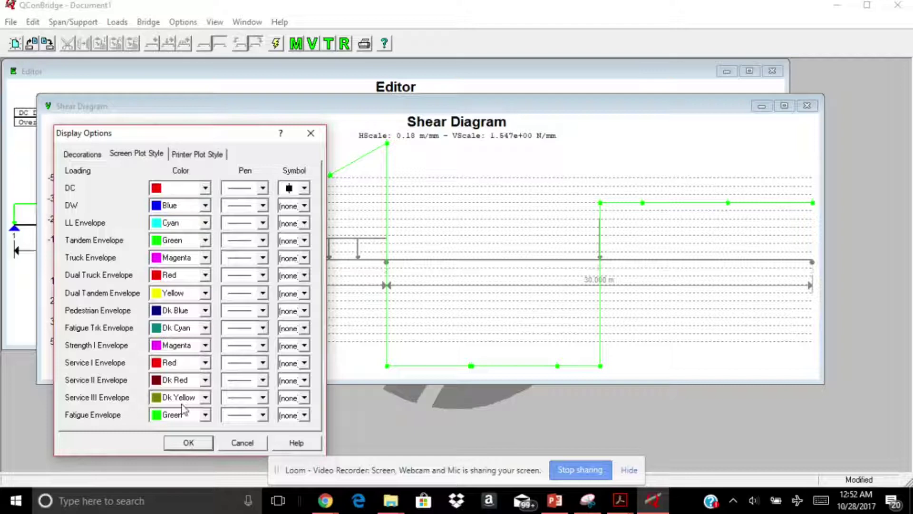
pyautogui.click(188, 443)
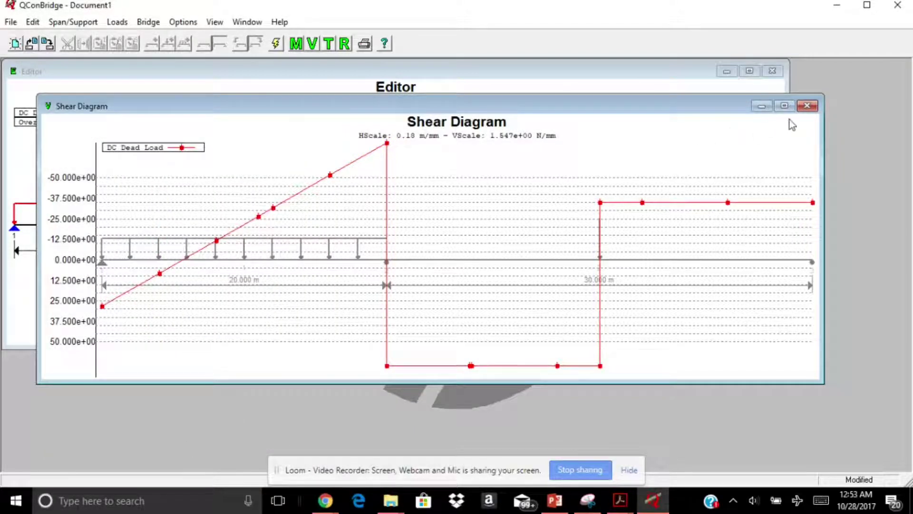
# - Display the tabular results of shear and moment for the DC Dead Load loading
pyautogui.click(213, 22)
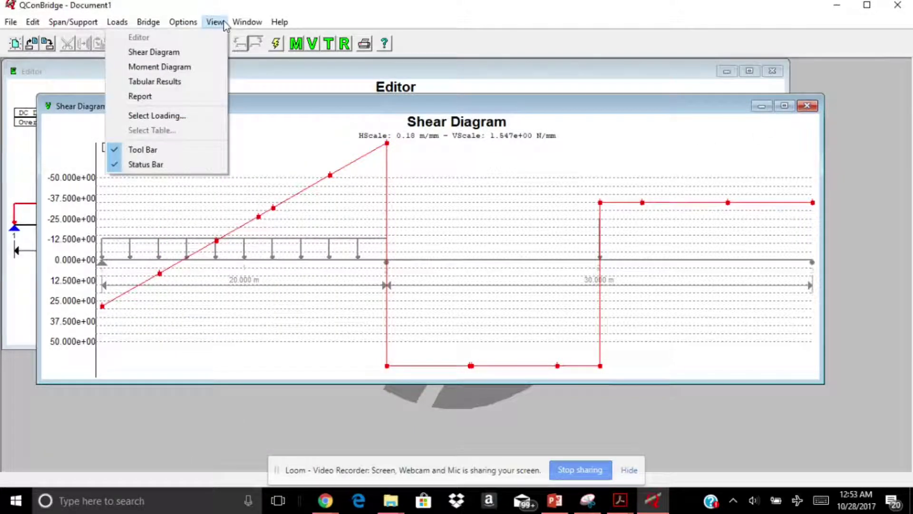
pyautogui.click(192, 80)
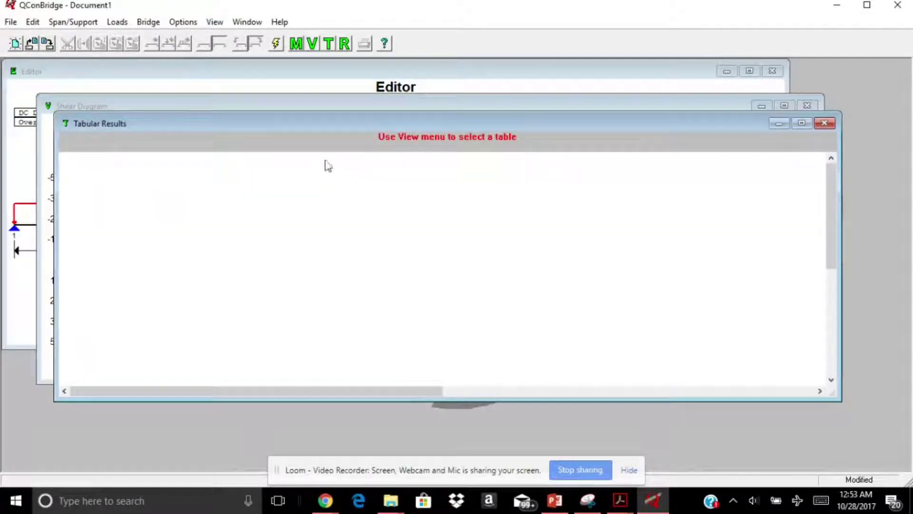
pyautogui.rightClick(356, 196)
pyautogui.click(374, 204)
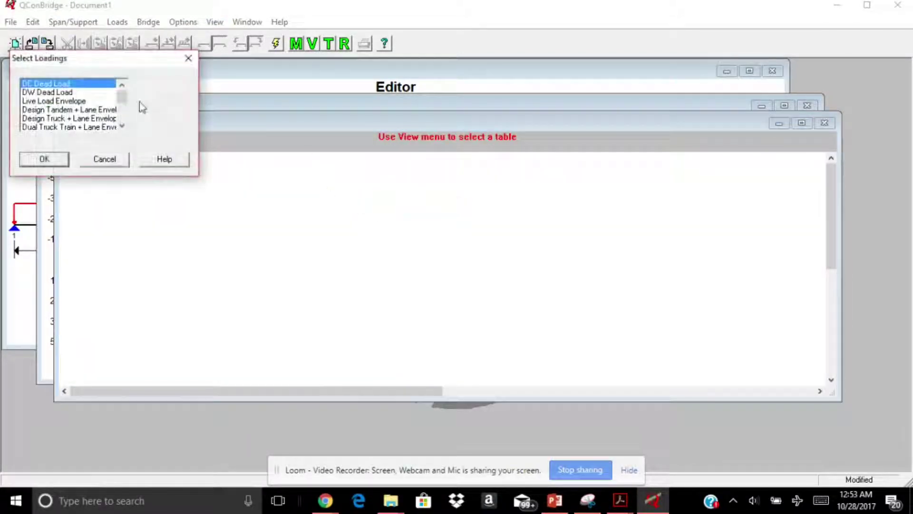
pyautogui.click(61, 163)
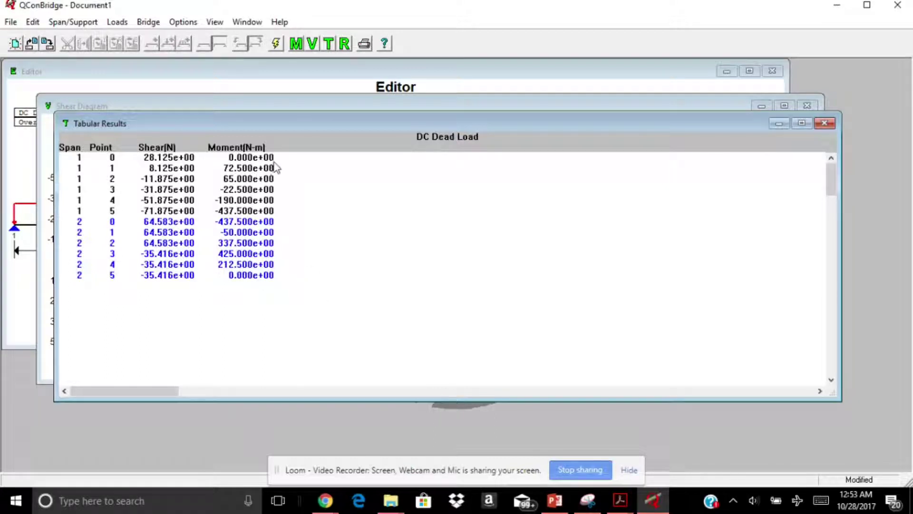
# - Start exporting the DC Dead Load results table with the file type Text File (*.TXT) and browse the Documents folder
pyautogui.rightClick(373, 222)
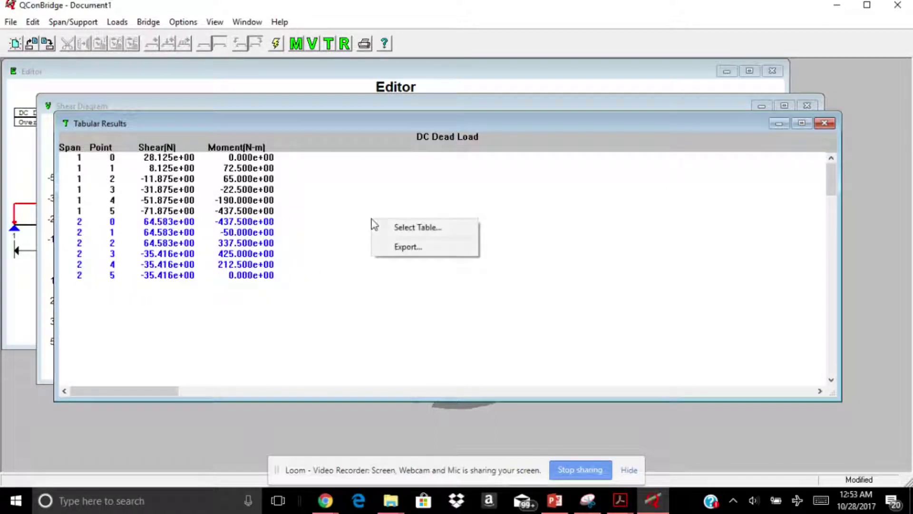
pyautogui.click(393, 247)
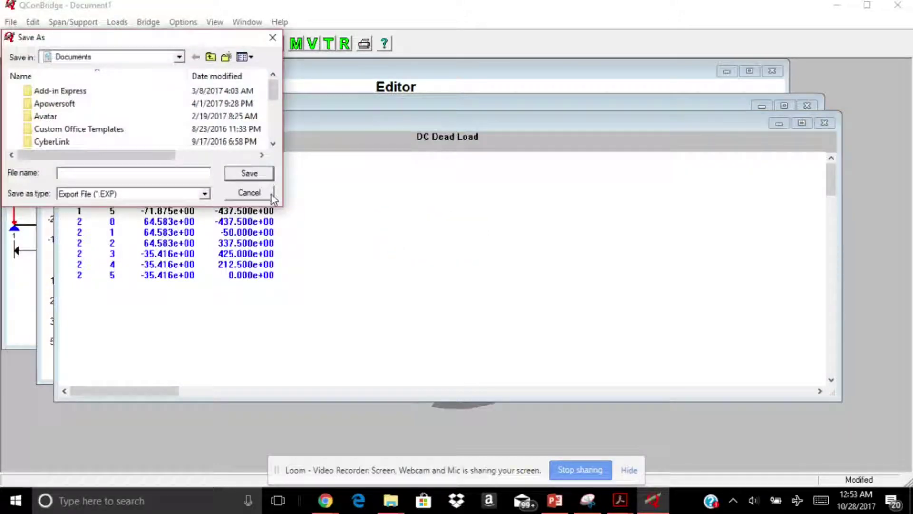
pyautogui.click(204, 194)
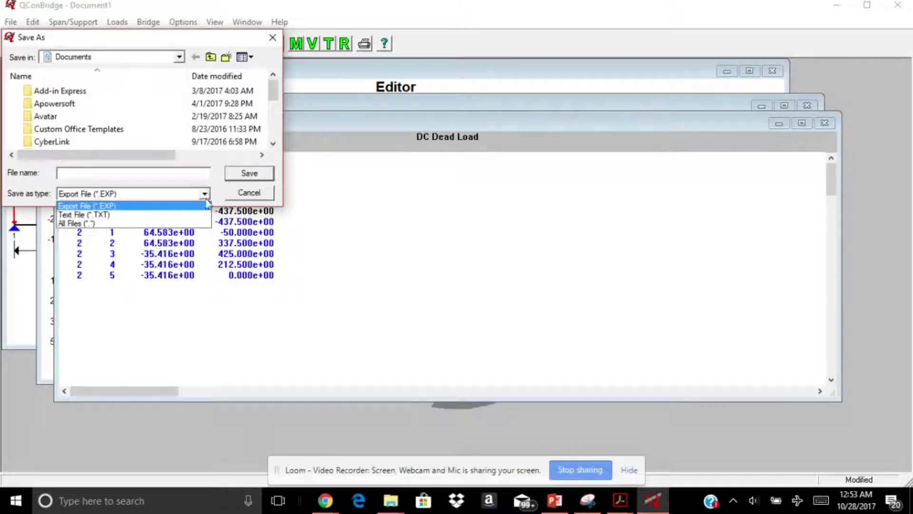
pyautogui.click(121, 215)
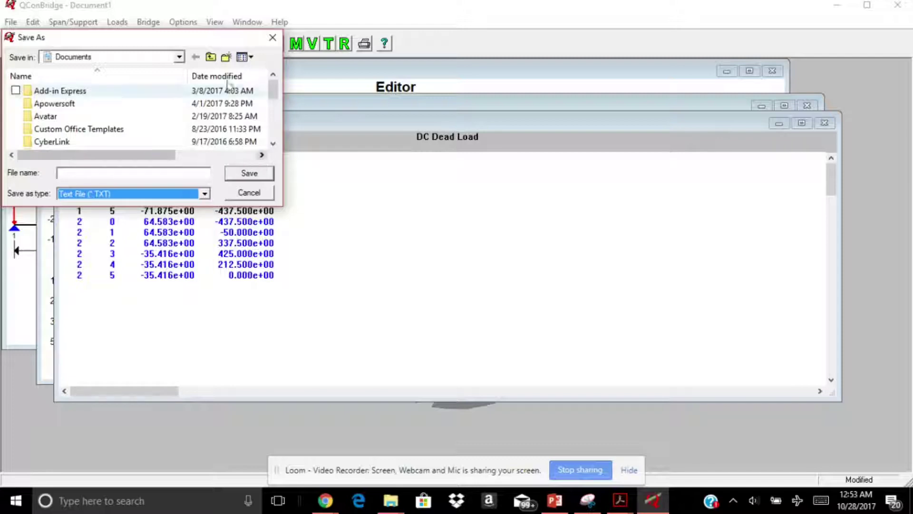
pyautogui.moveTo(277, 90); pyautogui.dragTo(277, 114)
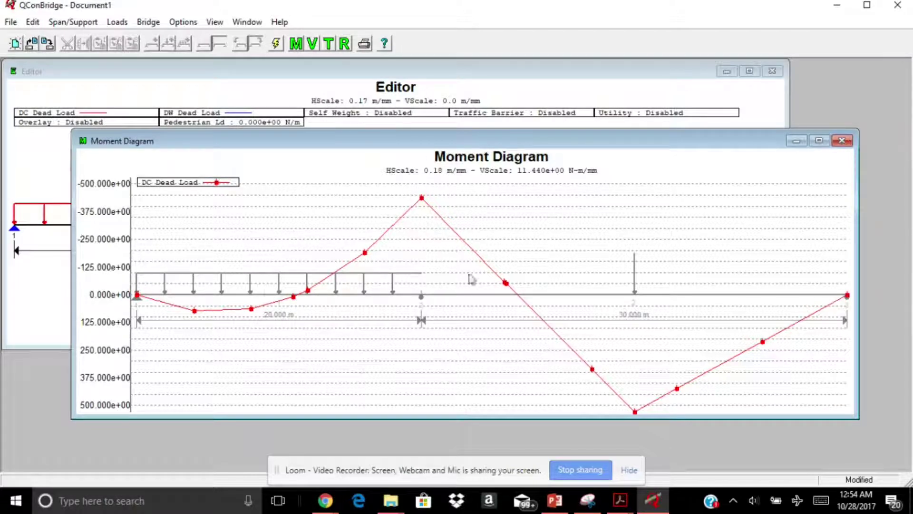
# - View the DC Dead Load moment diagram maximized in a full-screen program window, and restore the diagram to its smaller size
pyautogui.click(819, 141)
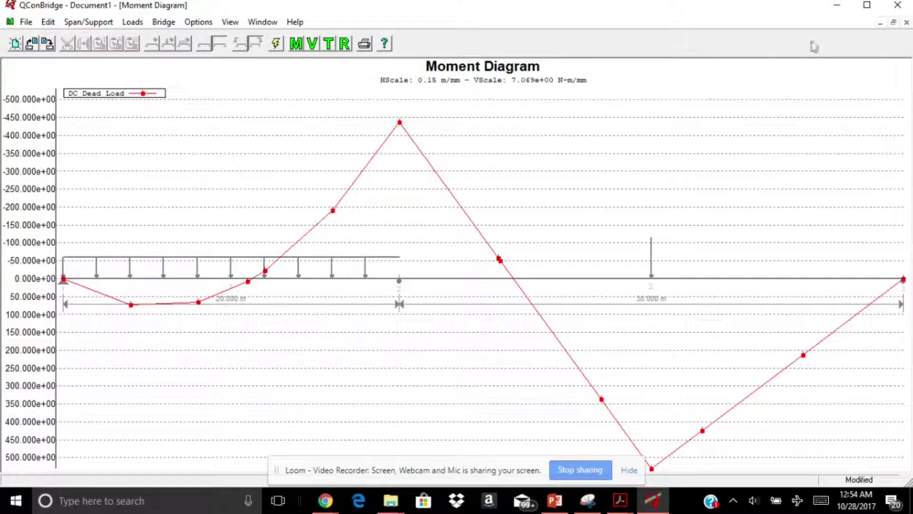
pyautogui.click(866, 7)
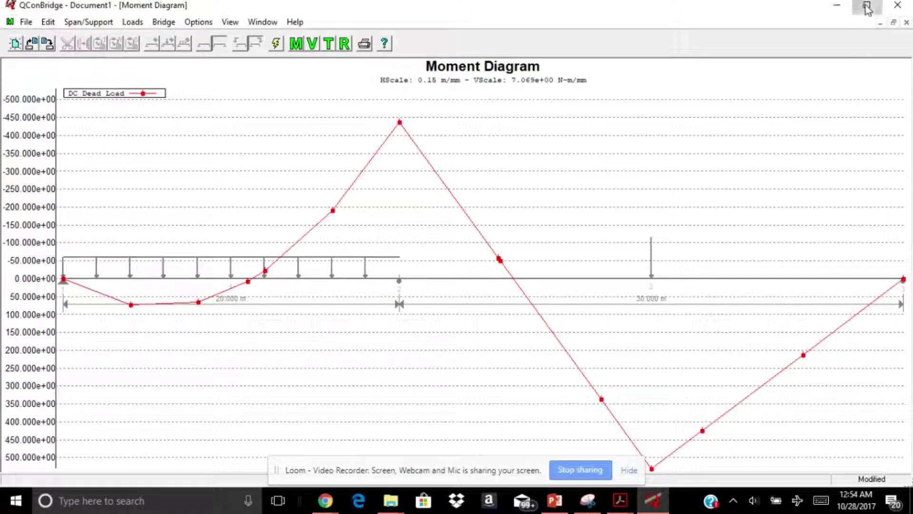
pyautogui.click(893, 23)
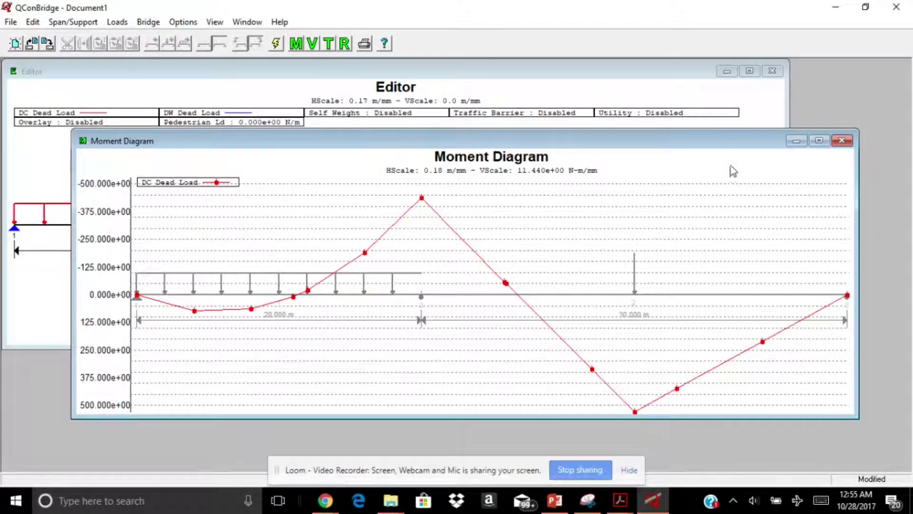
pyautogui.click(818, 140)
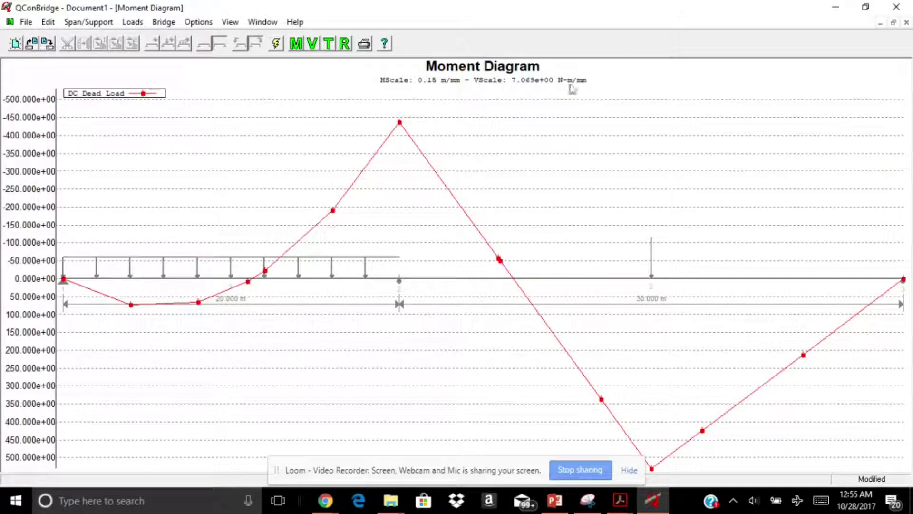
pyautogui.click(894, 22)
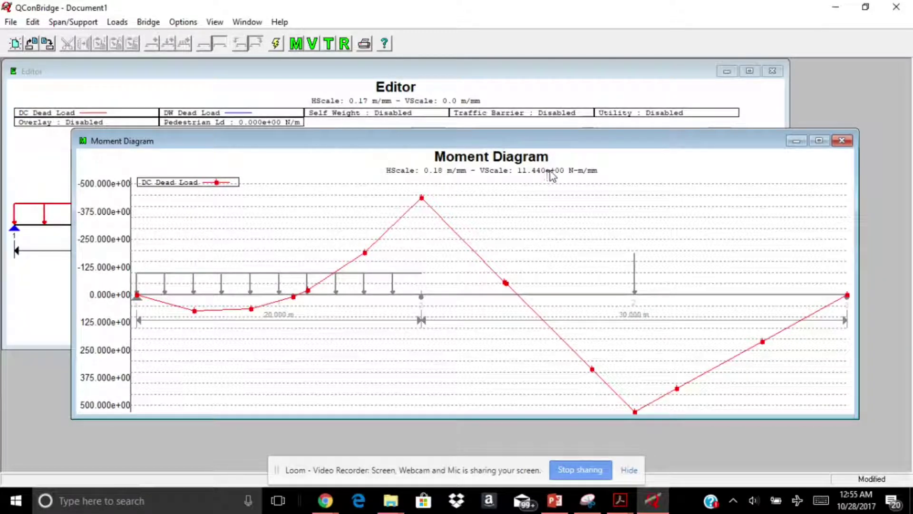